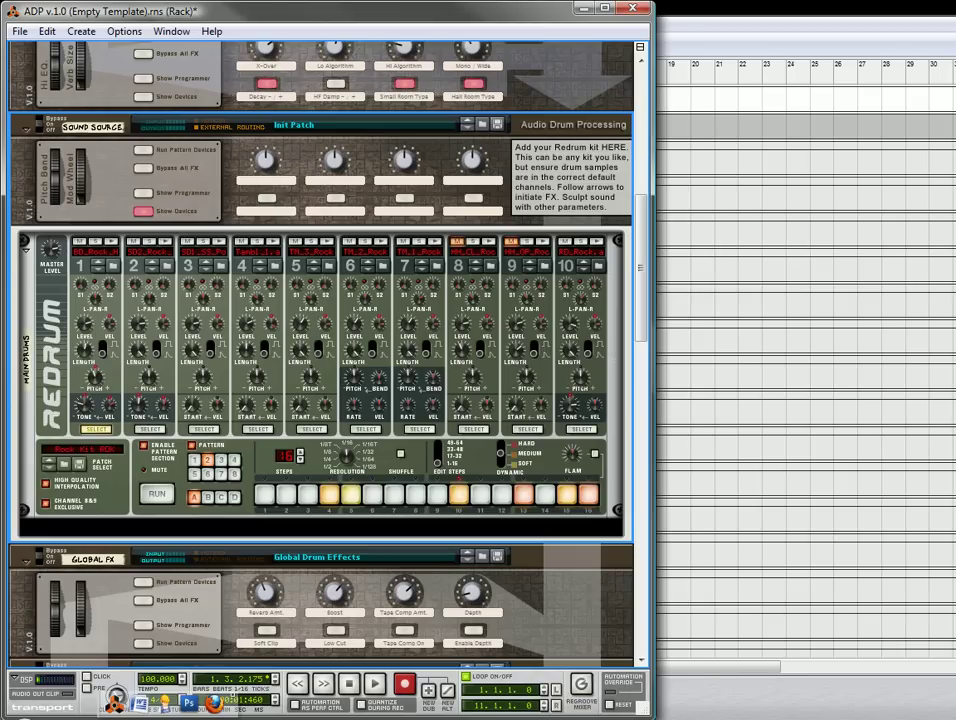
Scroll past the ten per-drum effect units, then back up to the 4-in-one, Filter and Verbex
mouse_move(571, 406)
scroll(285, 308, up, 10)
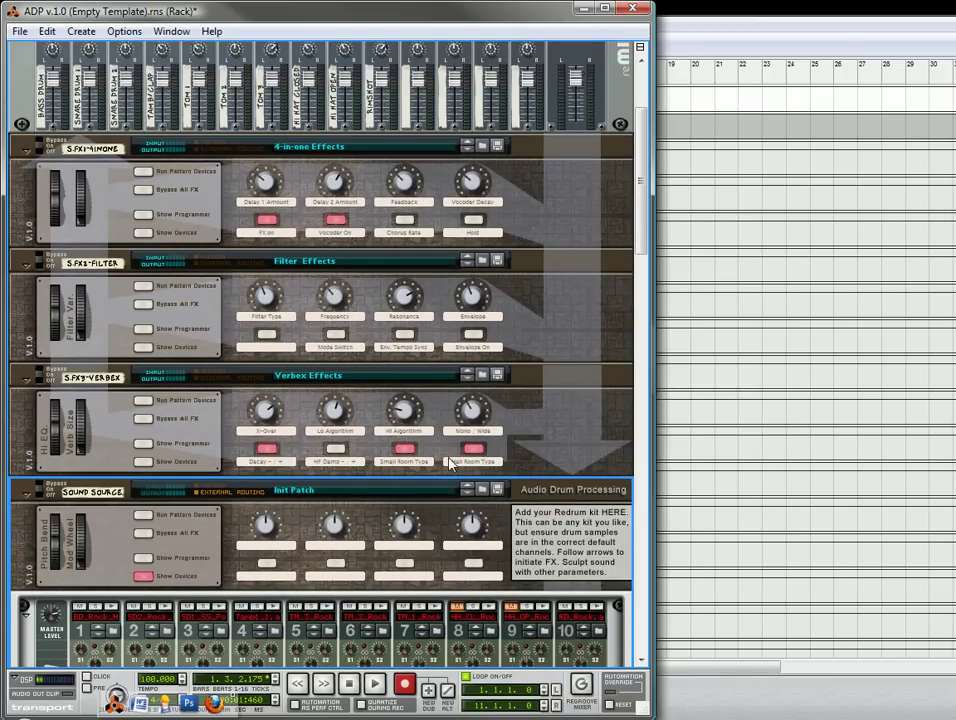
scroll(280, 388, down, 10)
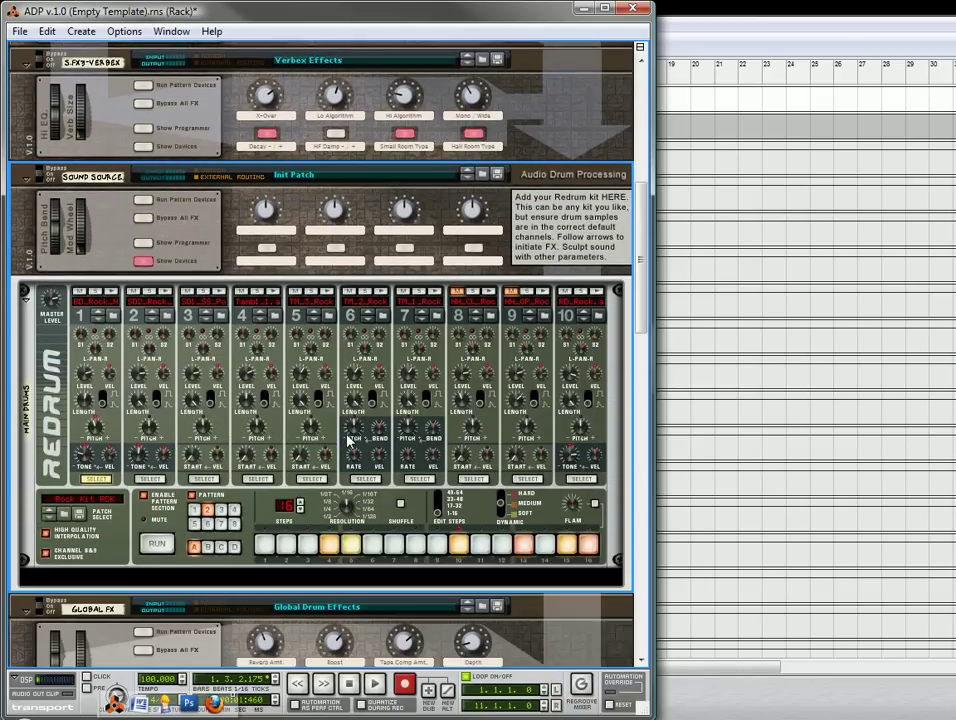
scroll(165, 295, down, 14)
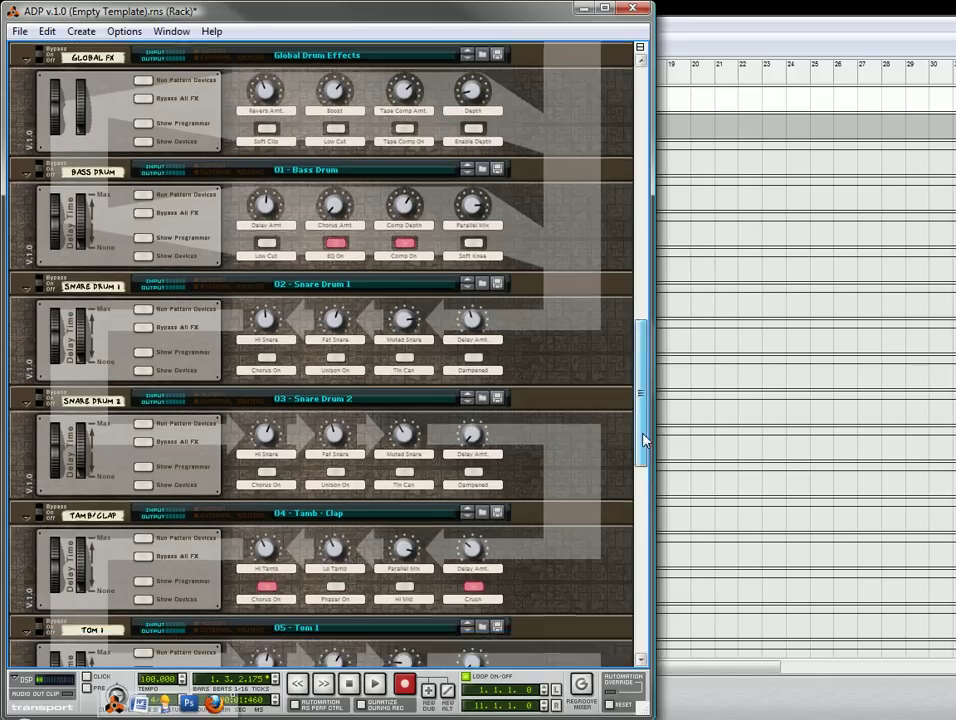
drag(641, 412, 540, 572)
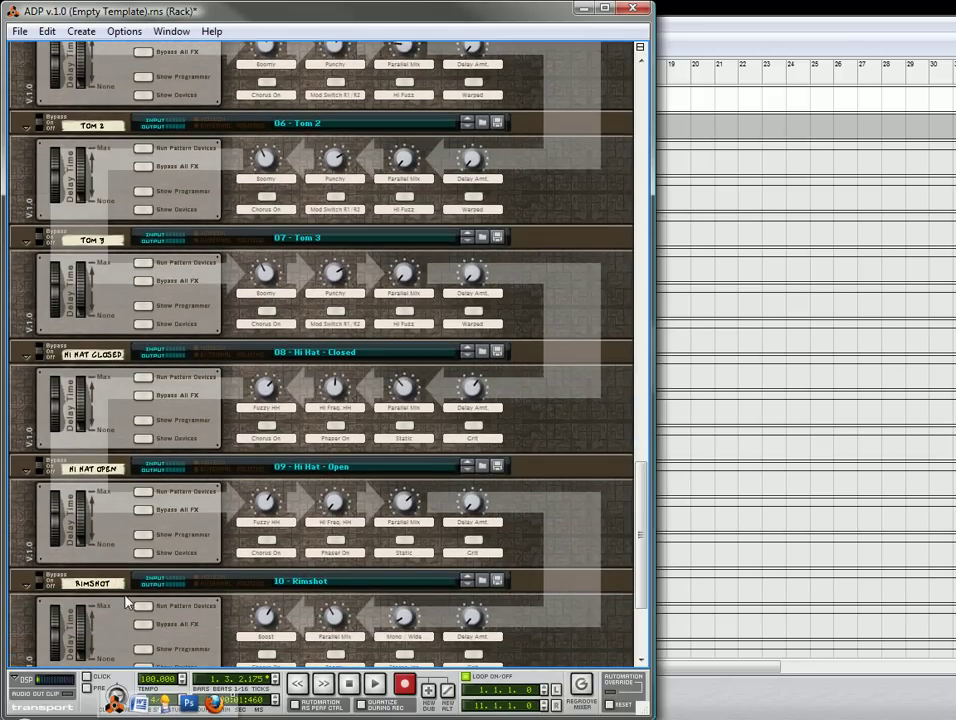
drag(632, 493, 558, 279)
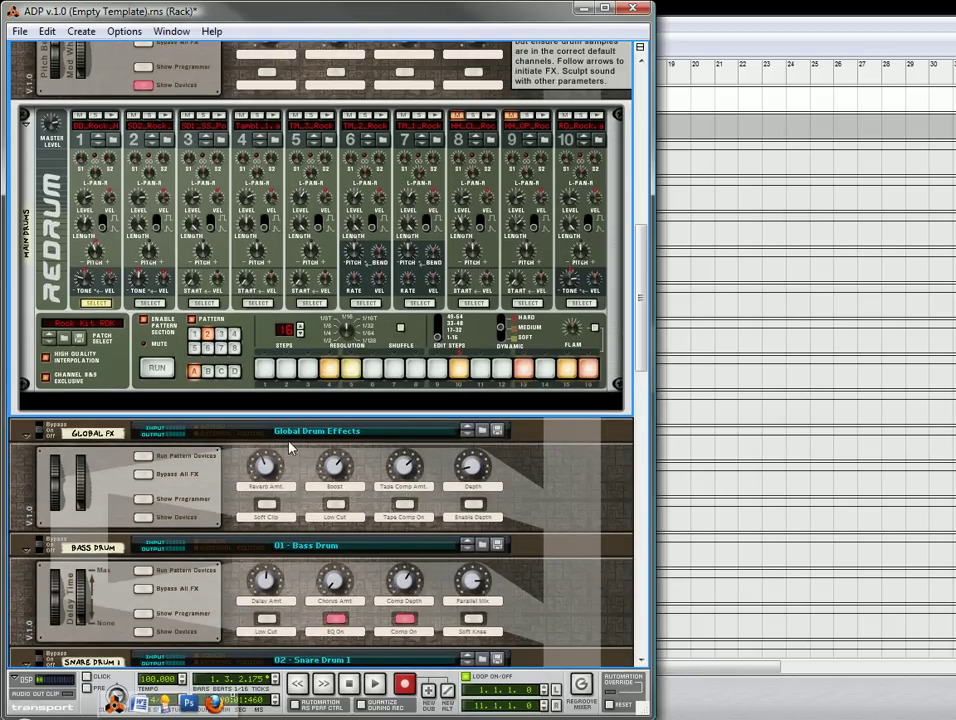
scroll(401, 247, up, 6)
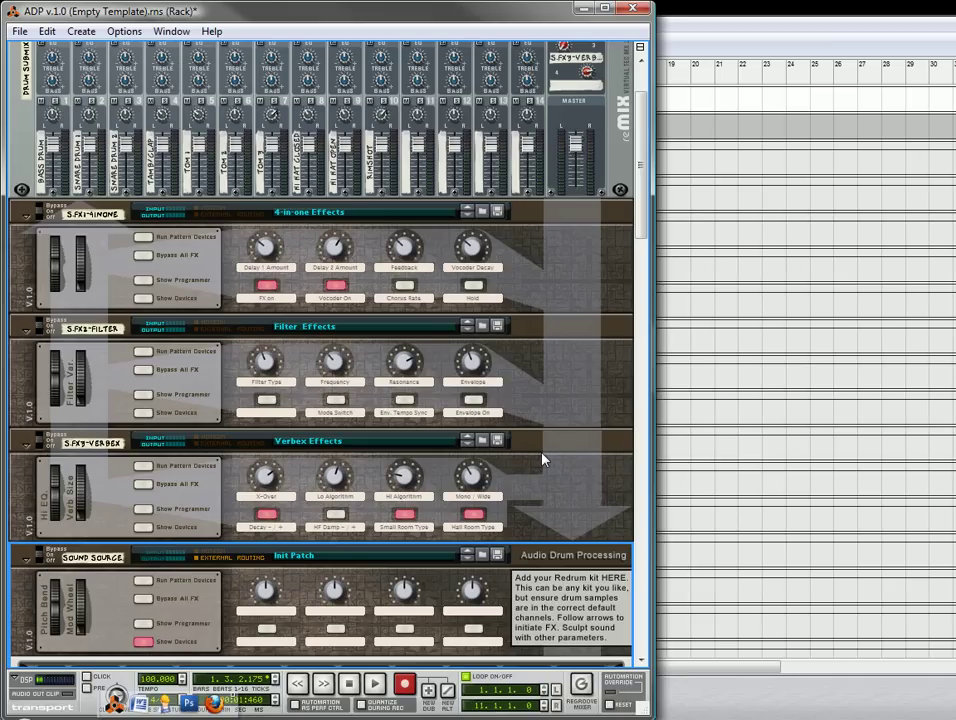
scroll(573, 314, down, 3)
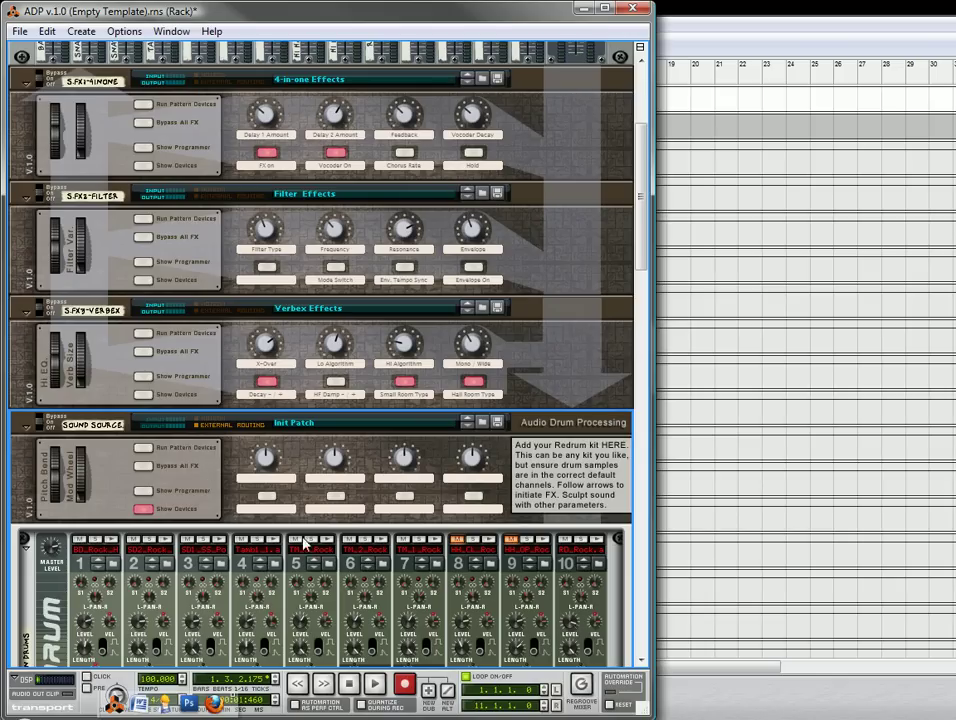
drag(640, 202, 661, 360)
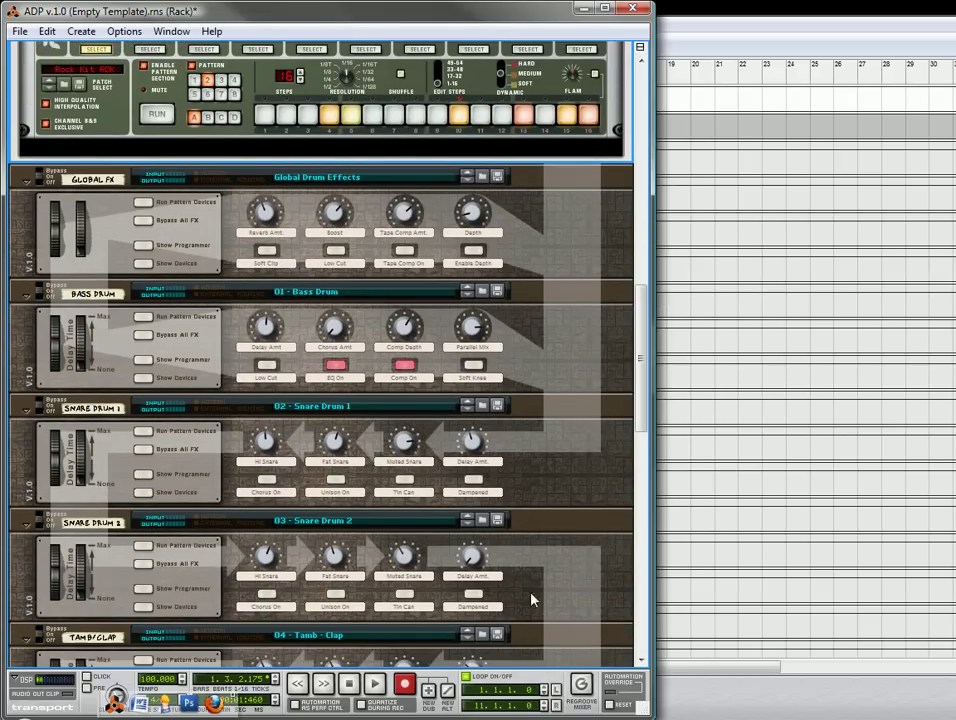
drag(644, 356, 643, 237)
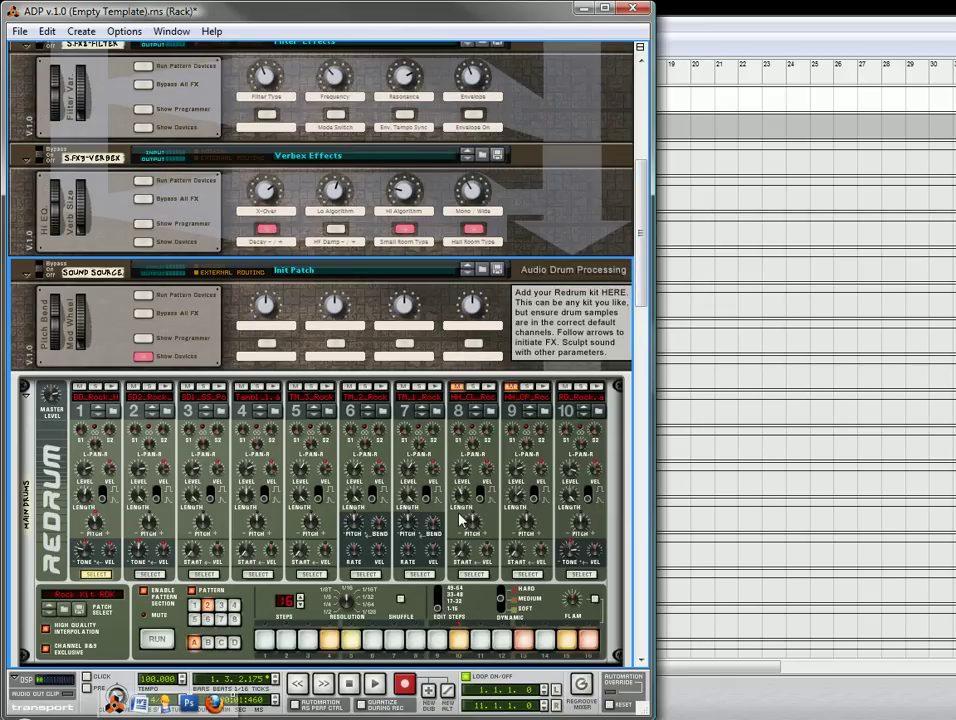
Start the Redrum drum pattern playing and scroll up to the ReMix drum submixer
click(375, 684)
scroll(433, 390, down, 3)
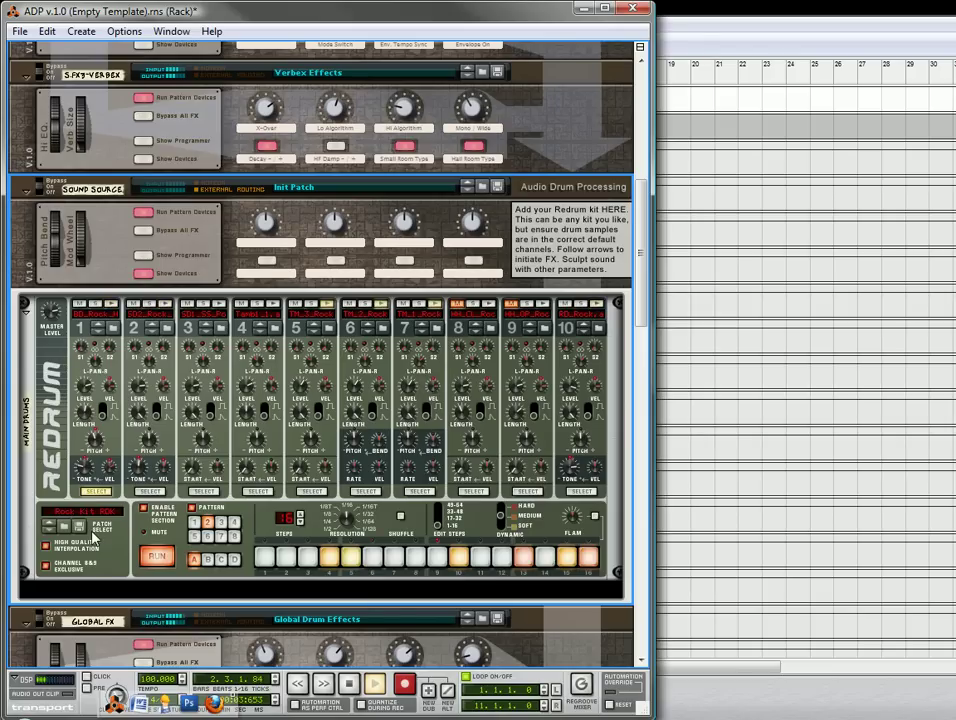
scroll(208, 449, up, 5)
scroll(208, 449, up, 10)
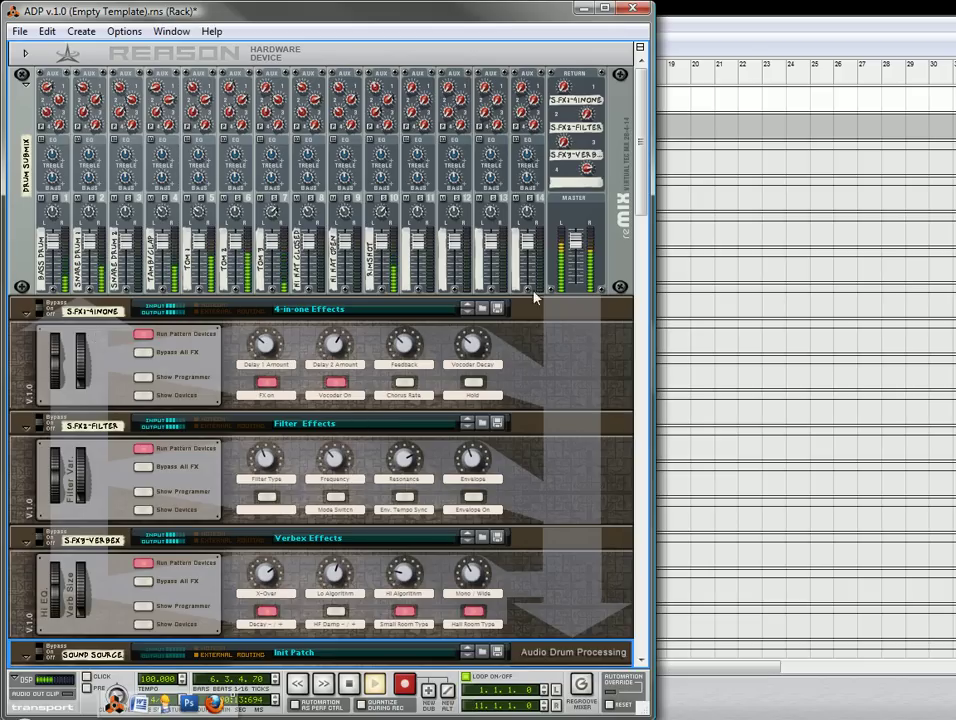
Sweep the ReMix Aux 1 return down and up so it rests at 100, and mute channel 10 (Rimshot)
click(563, 93)
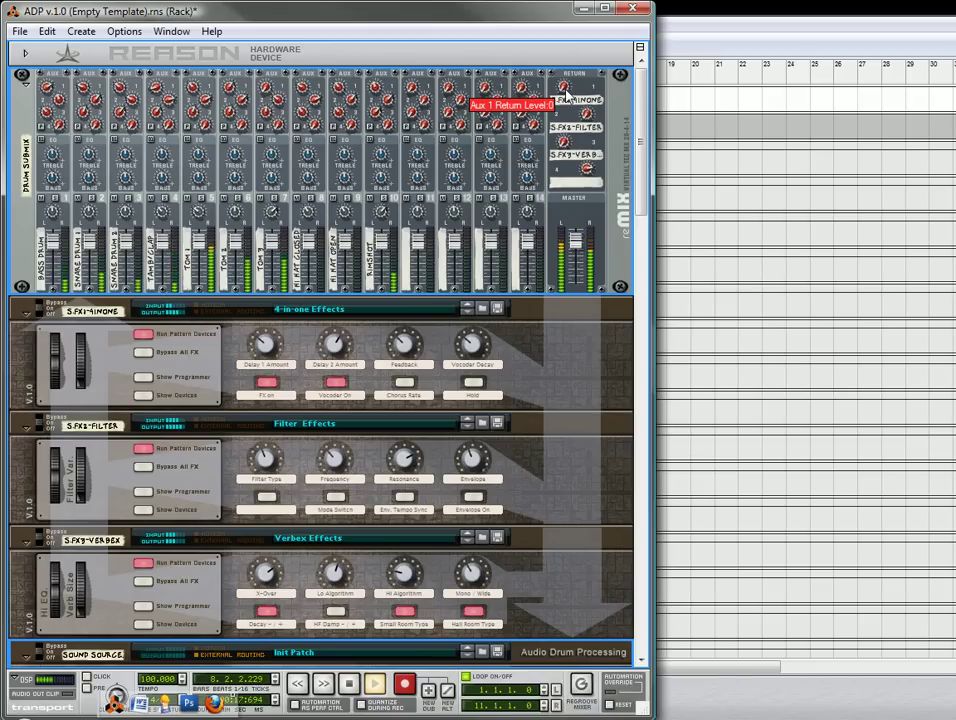
ctrl+click(565, 93)
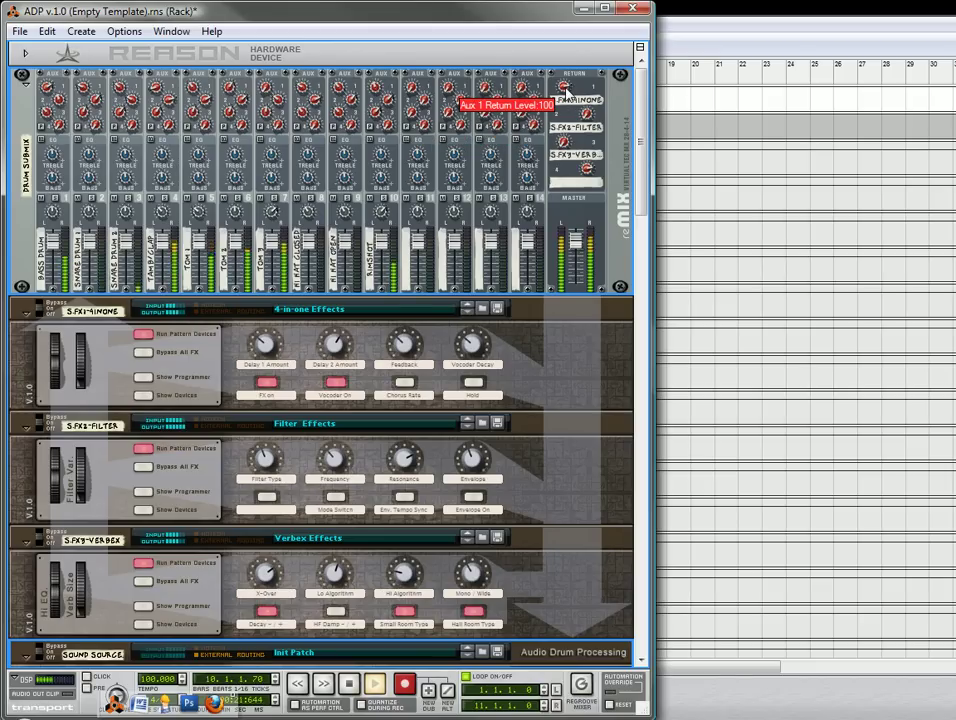
drag(565, 90, 586, 190)
drag(563, 90, 577, 33)
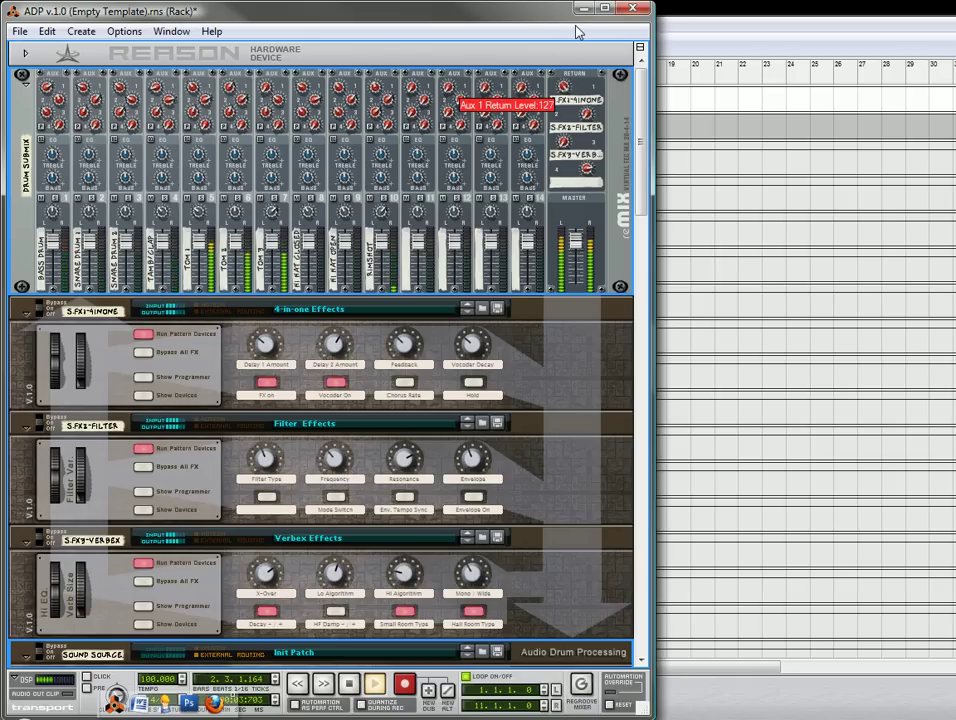
click(370, 198)
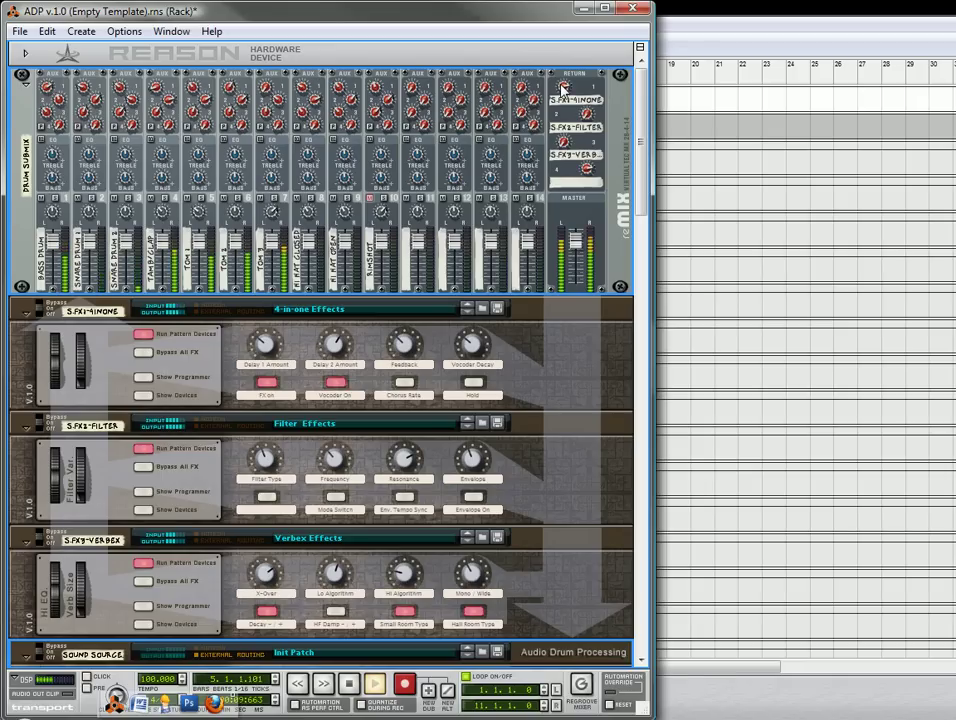
mouse_move(563, 88)
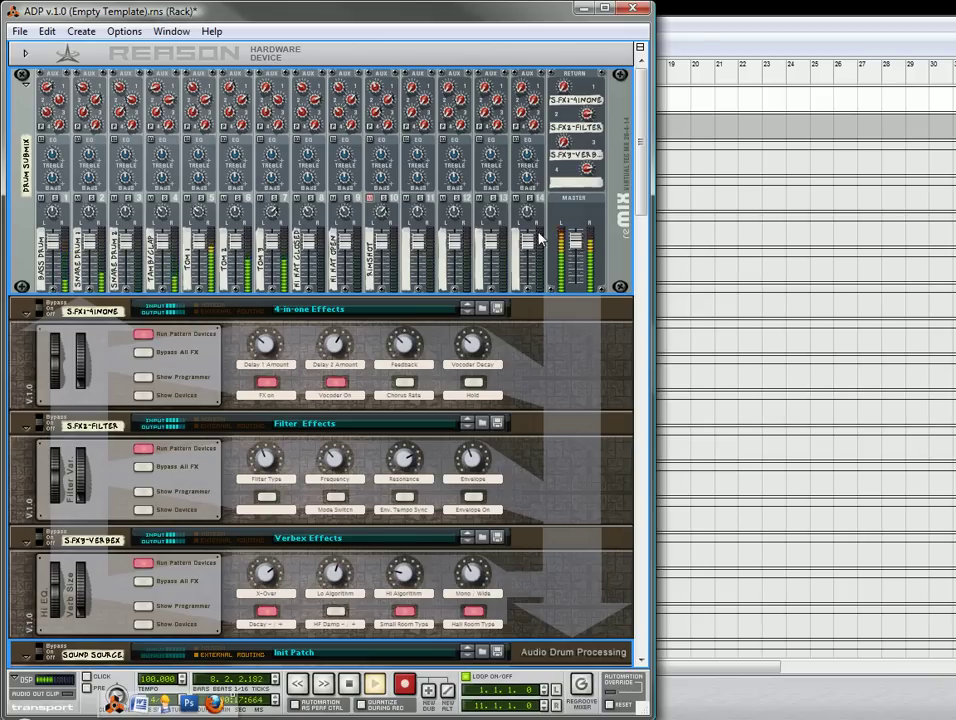
Lower Filter Effects' Filter Type from 77 to 49, adjust Resonance, and switch Envelope on
scroll(420, 350, down, 3)
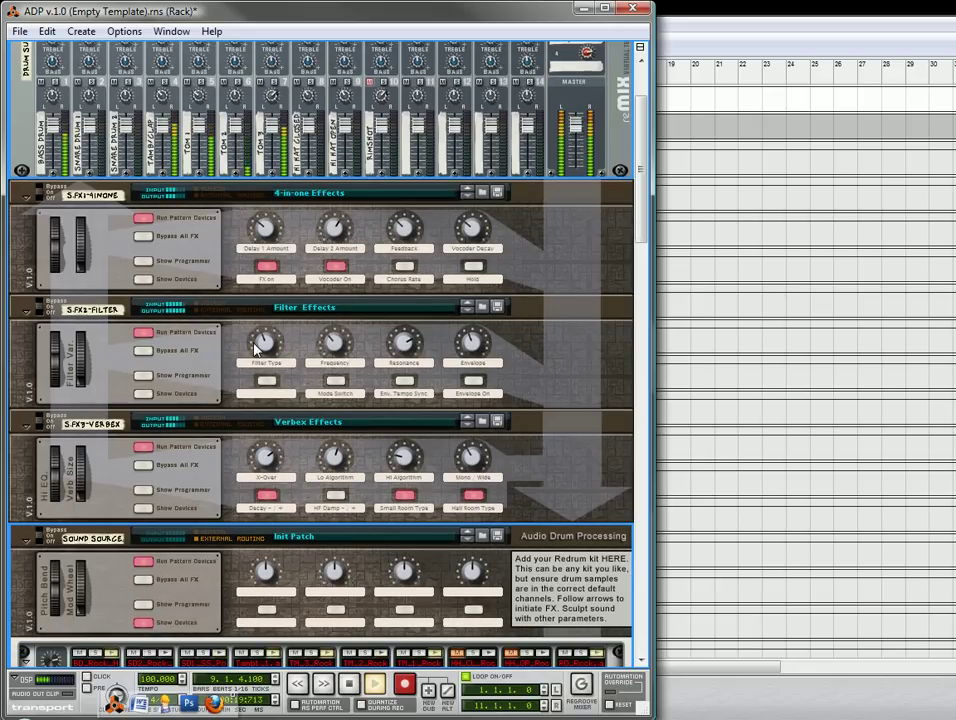
click(266, 344)
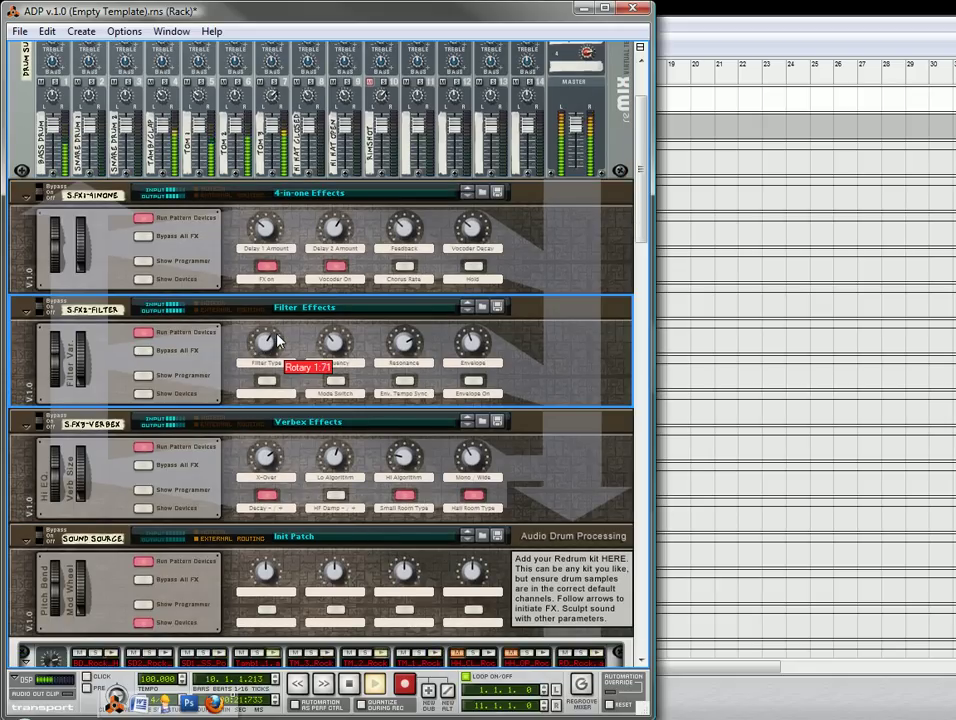
drag(278, 342, 408, 332)
mouse_move(472, 345)
mouse_down()
mouse_move(478, 337)
mouse_move(478, 367)
mouse_move(482, 335)
mouse_move(478, 362)
mouse_up()
click(476, 387)
Select the ReMix submixer and raise its Aux 3 (Verbex) return from 0 to 109
scroll(341, 292, up, 3)
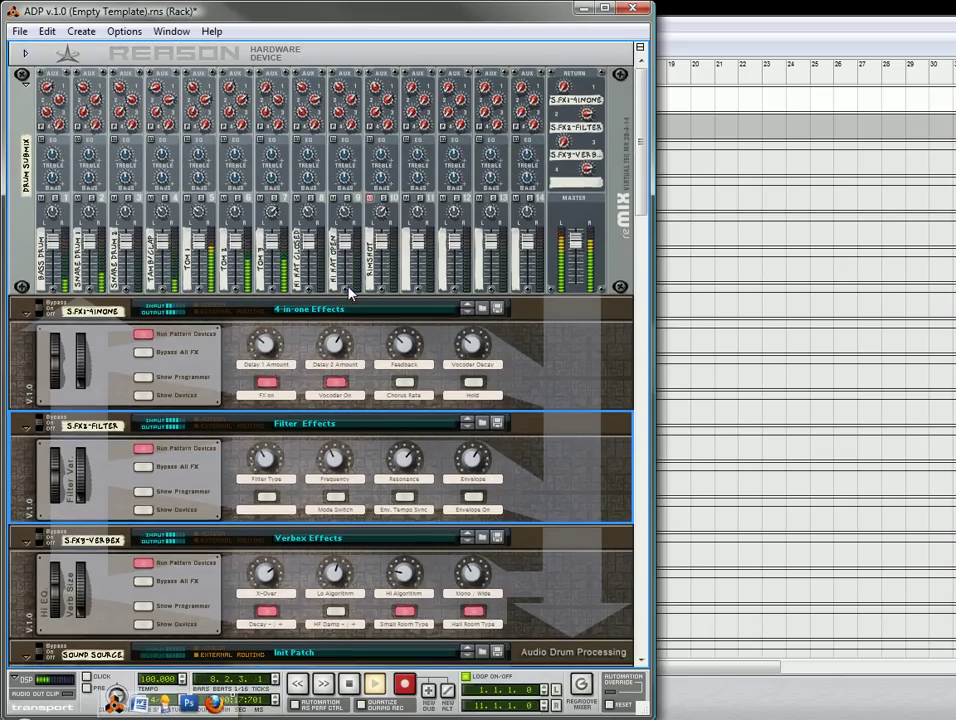
scroll(397, 351, down, 2)
scroll(397, 351, down, 4)
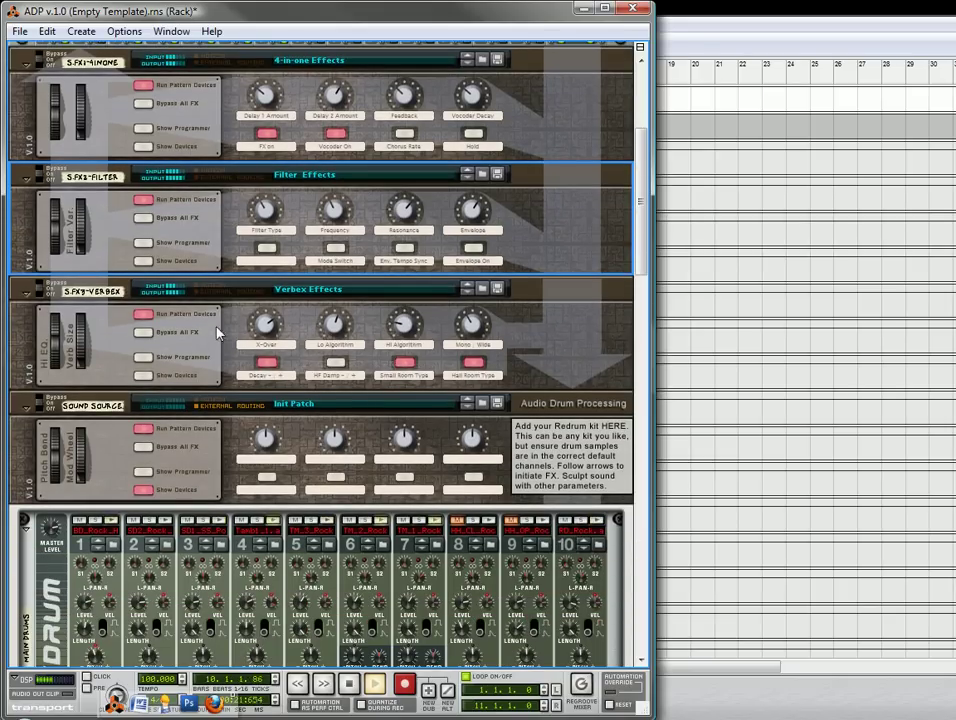
scroll(427, 237, up, 5)
scroll(571, 150, up, 1)
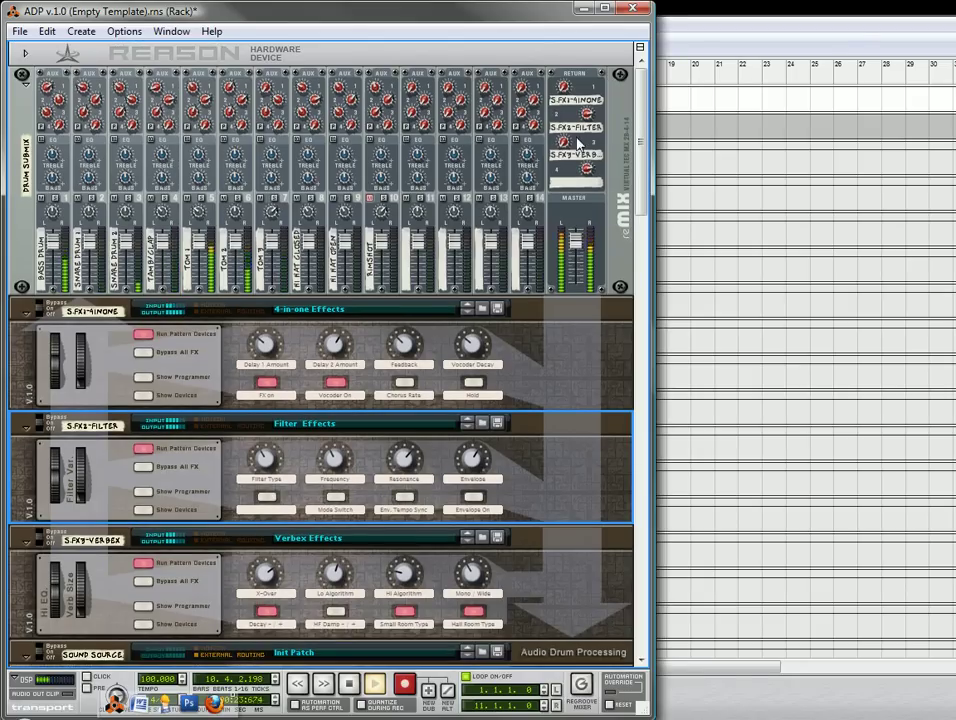
mouse_move(571, 148)
scroll(430, 512, down, 16)
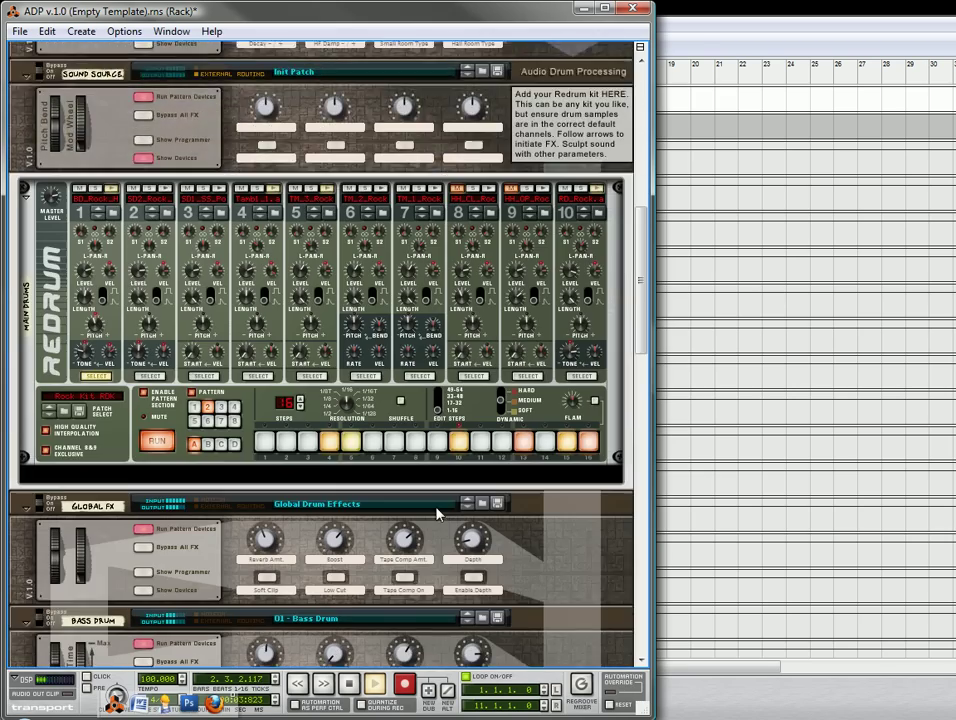
scroll(430, 512, down, 2)
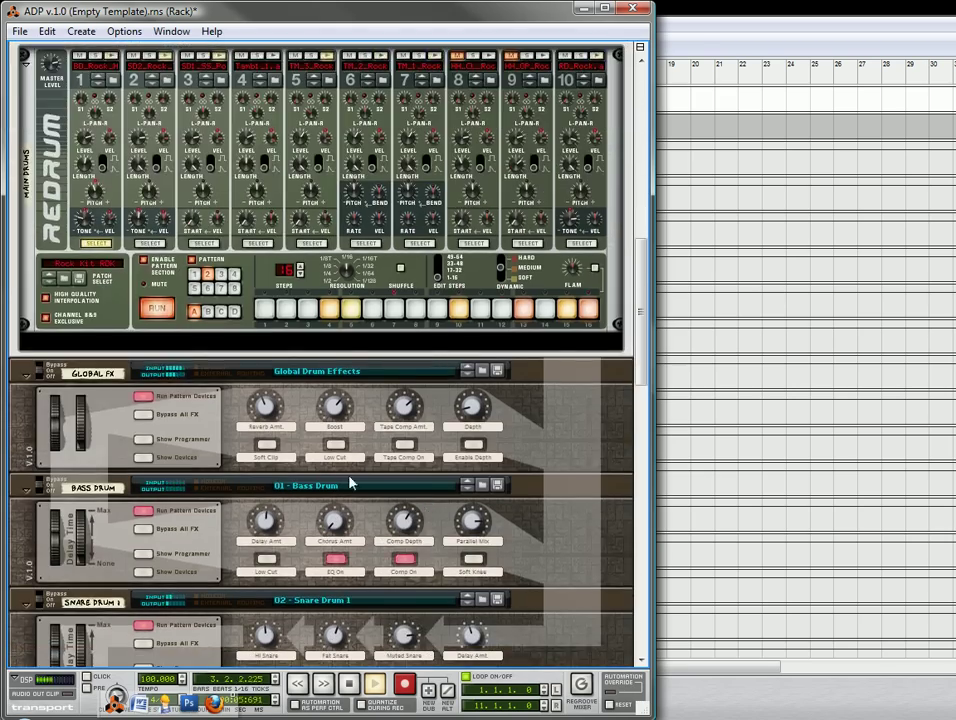
scroll(268, 520, up, 6)
scroll(268, 520, up, 9)
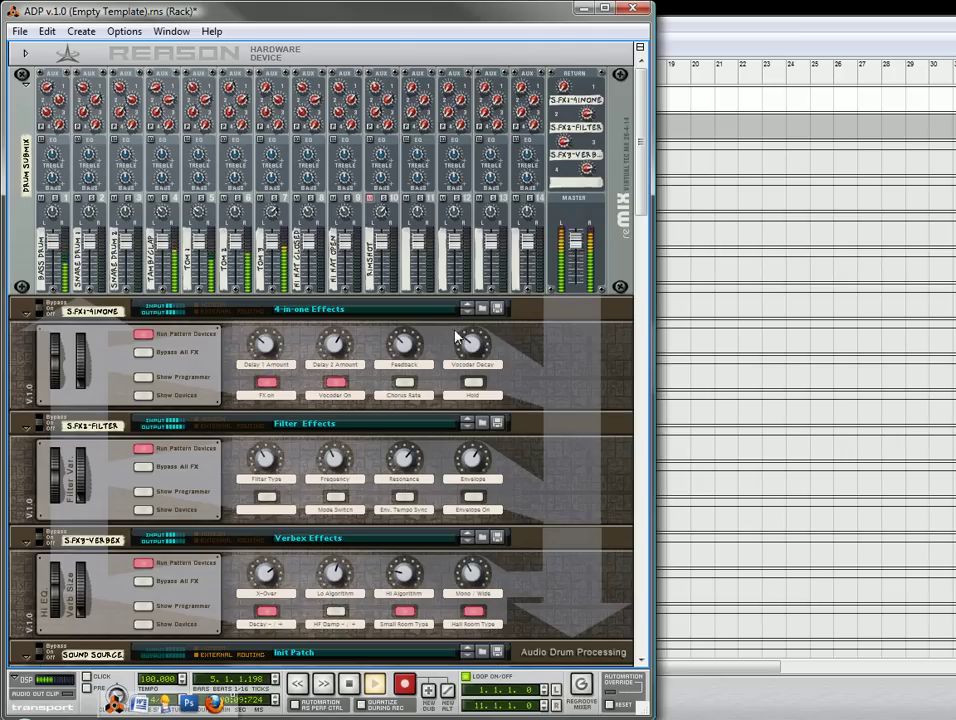
click(563, 143)
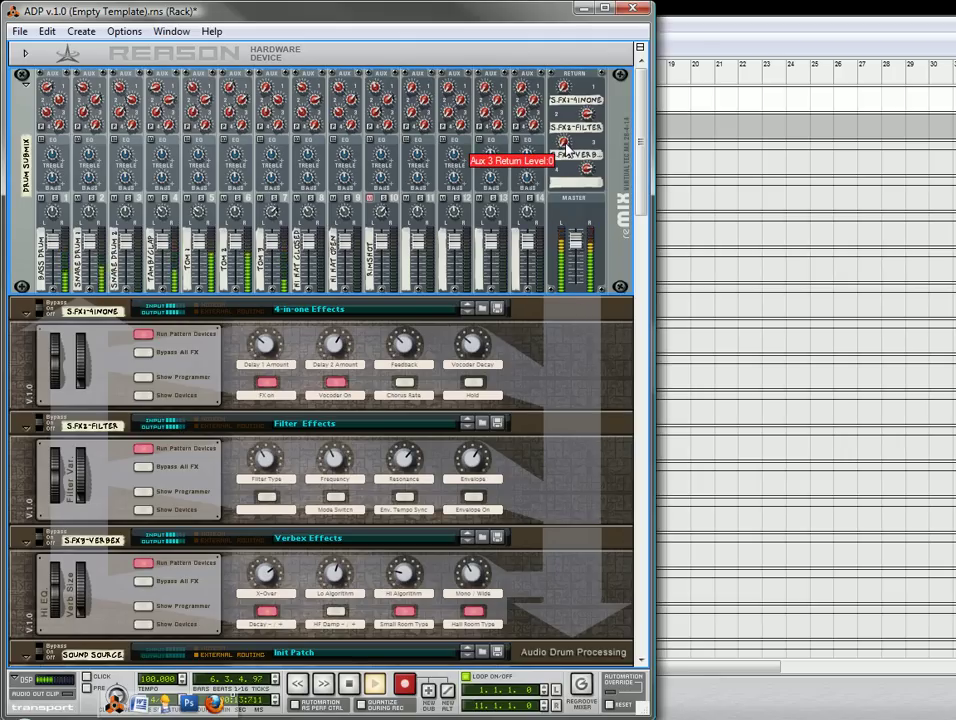
drag(566, 150, 591, 170)
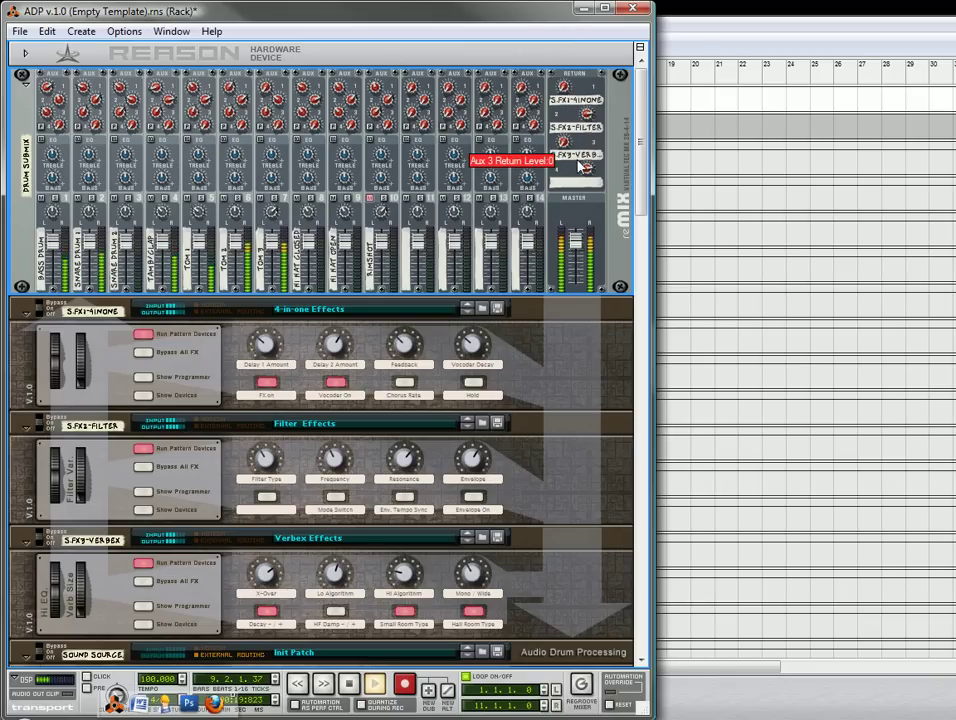
Lower the Global FX Boost from 107 to 31 and set Reverb Amt to 8
scroll(482, 202, down, 10)
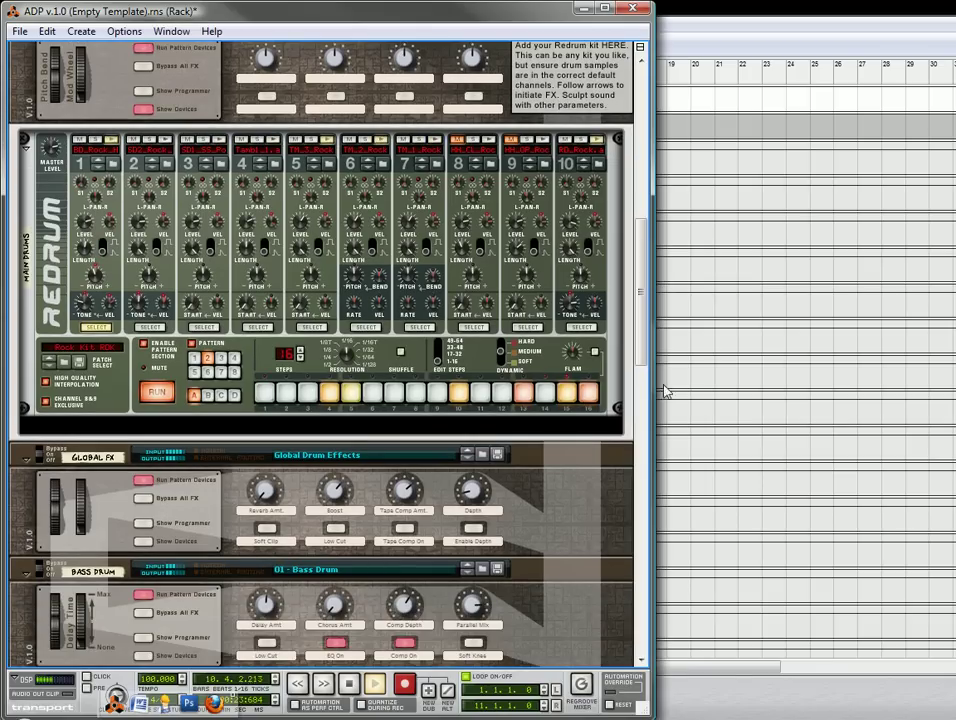
scroll(645, 325, down, 2)
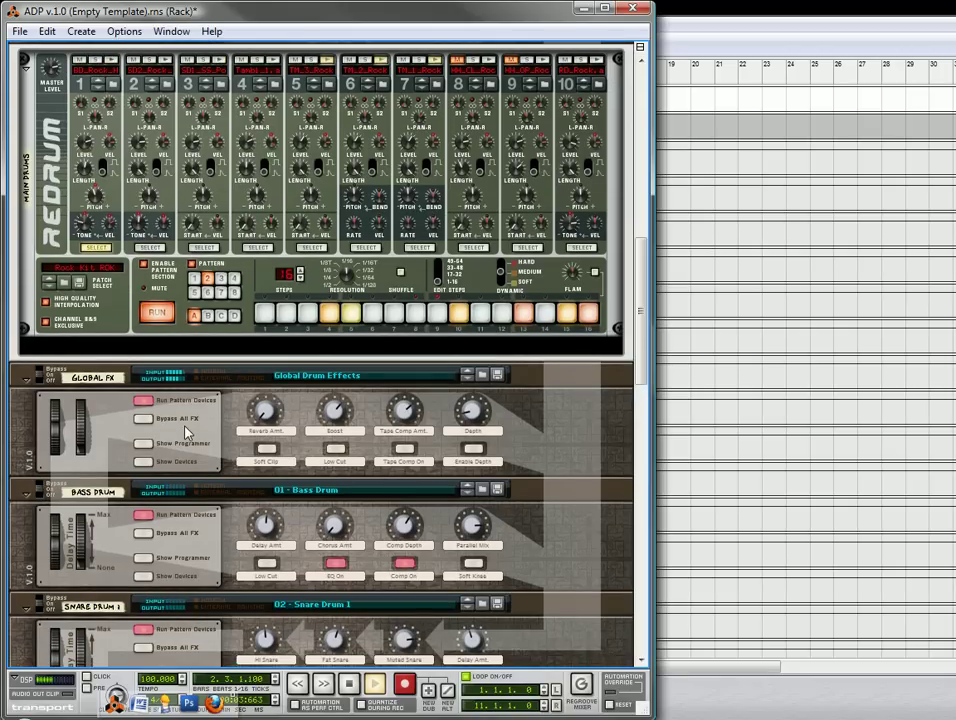
click(342, 410)
drag(342, 410, 356, 442)
mouse_move(278, 404)
drag(278, 404, 287, 381)
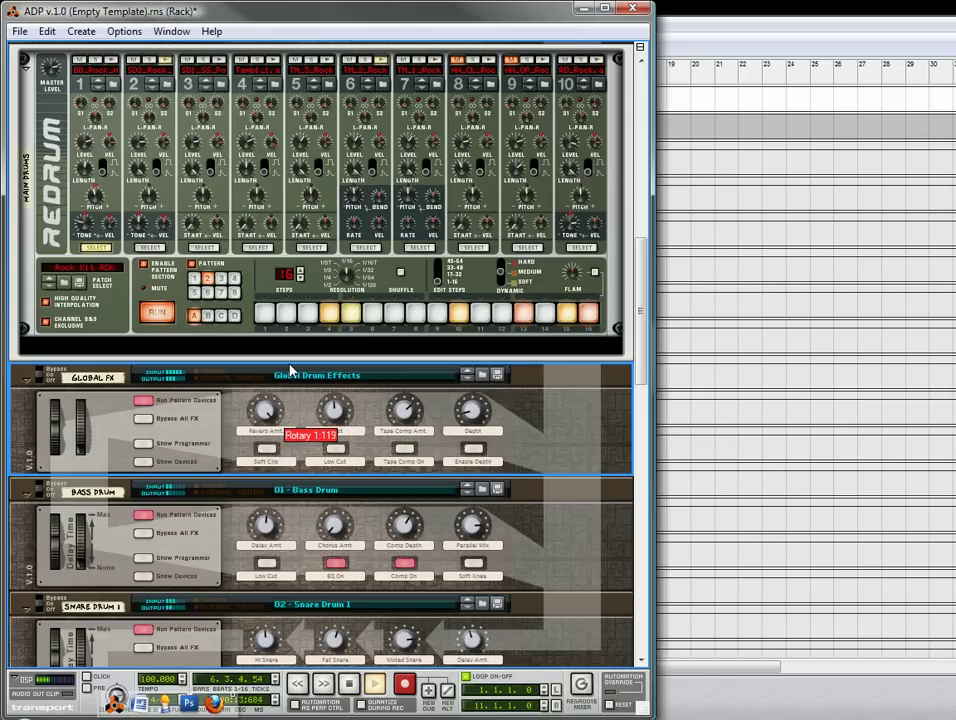
drag(290, 370, 286, 404)
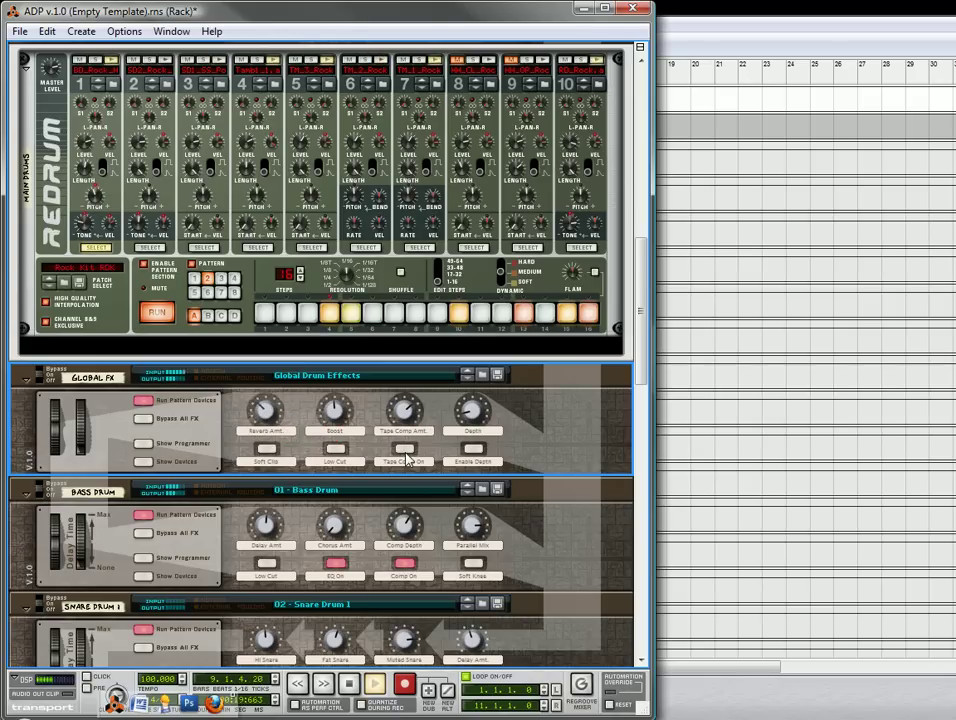
Try Tape Comp at maximum then switch it off, and set Depth to 127 with Enable Depth on
click(405, 452)
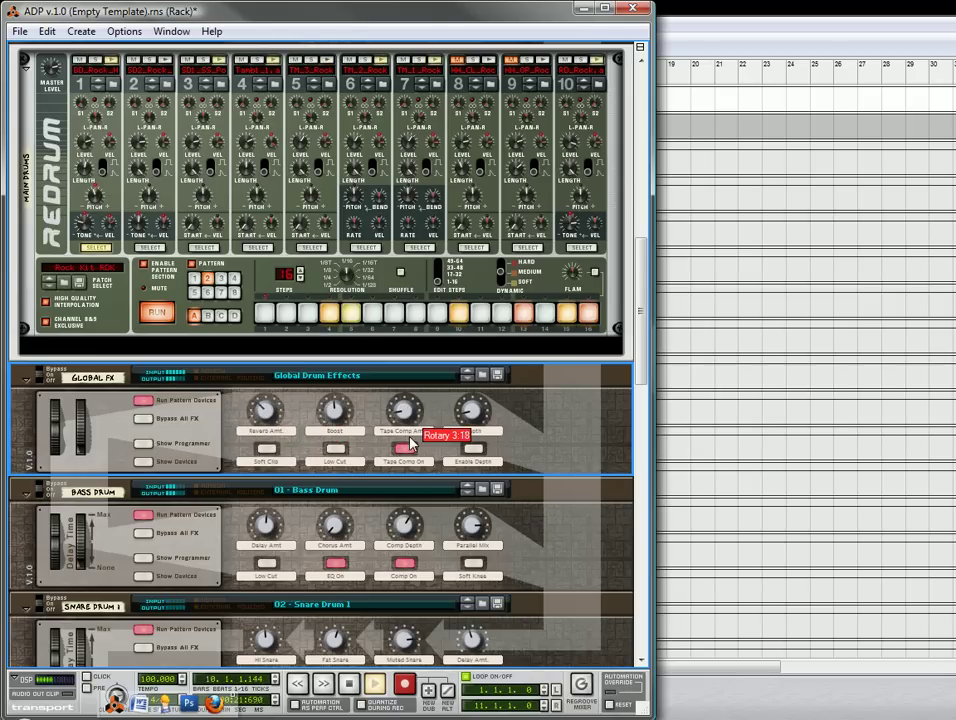
drag(410, 444, 423, 396)
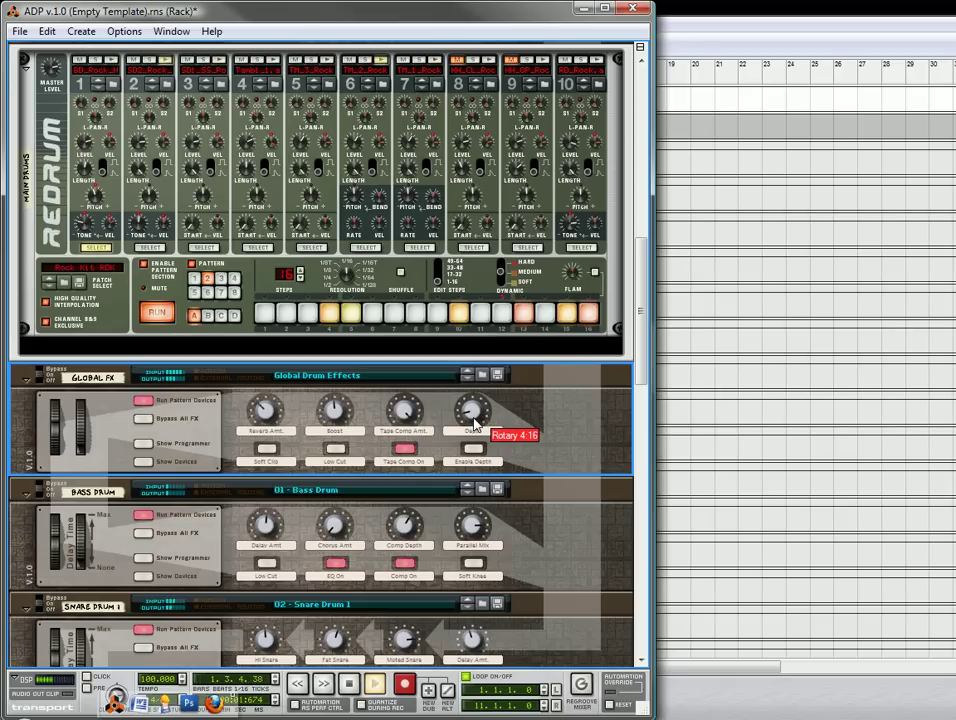
drag(474, 427, 488, 380)
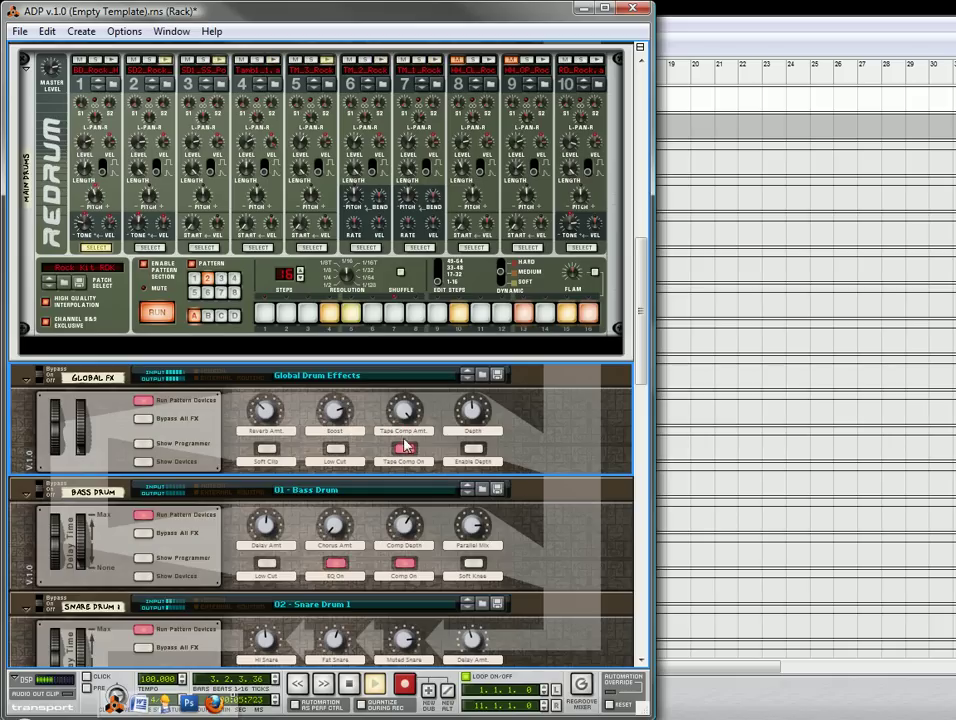
click(405, 452)
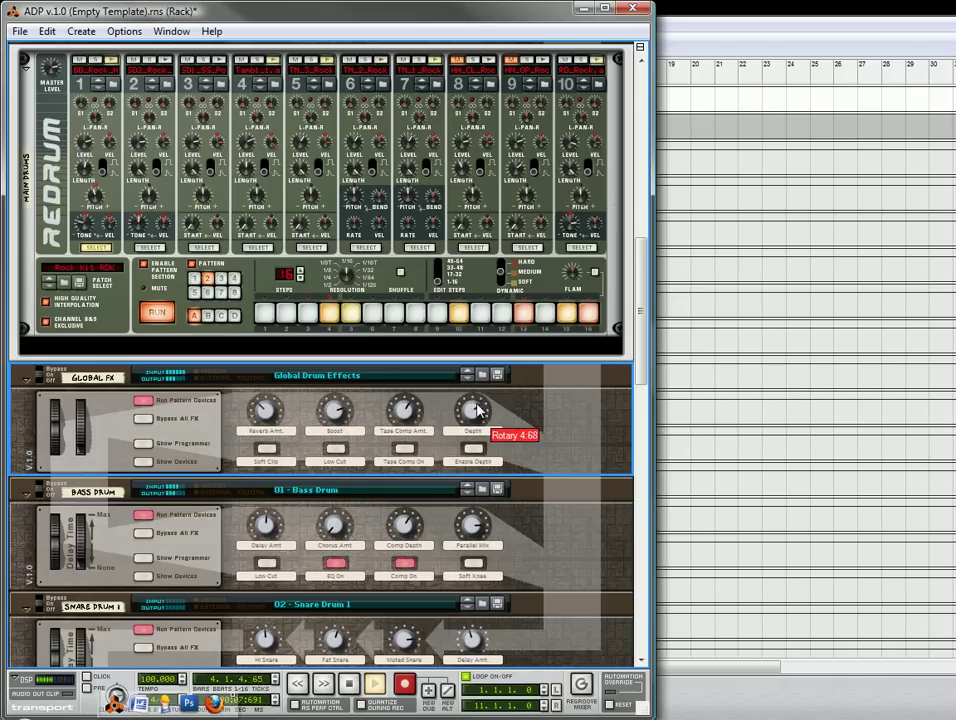
drag(480, 404, 484, 392)
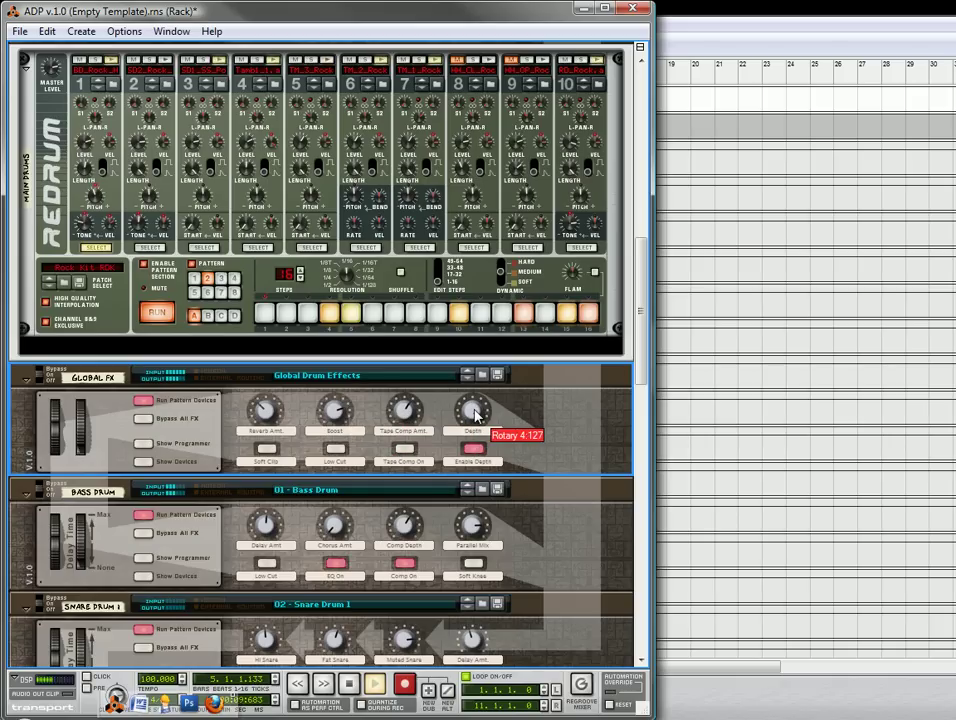
click(474, 451)
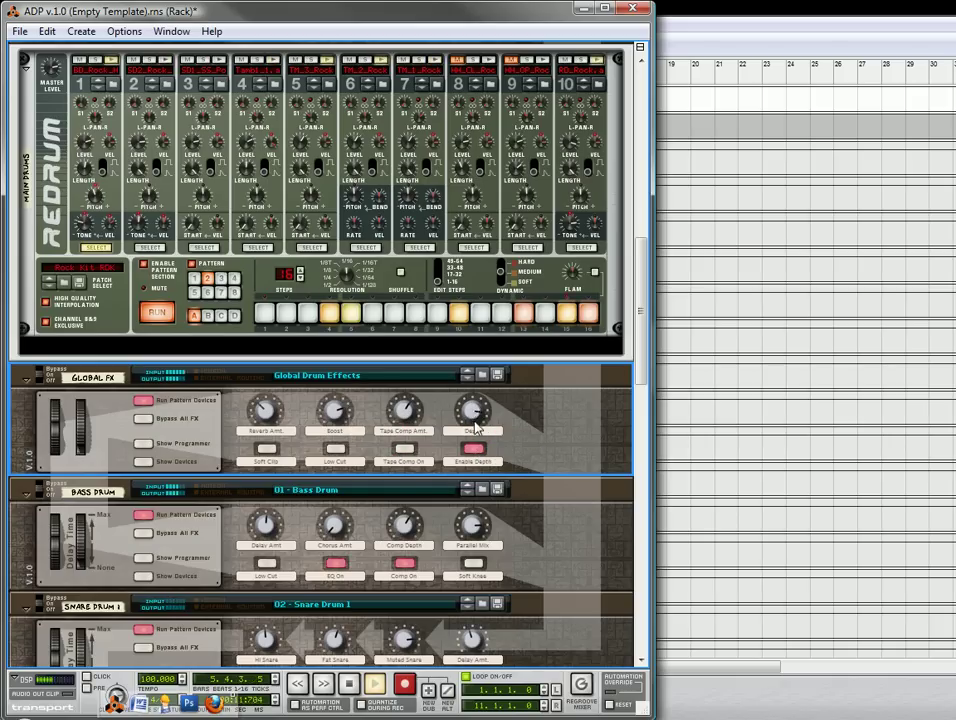
drag(482, 470, 477, 425)
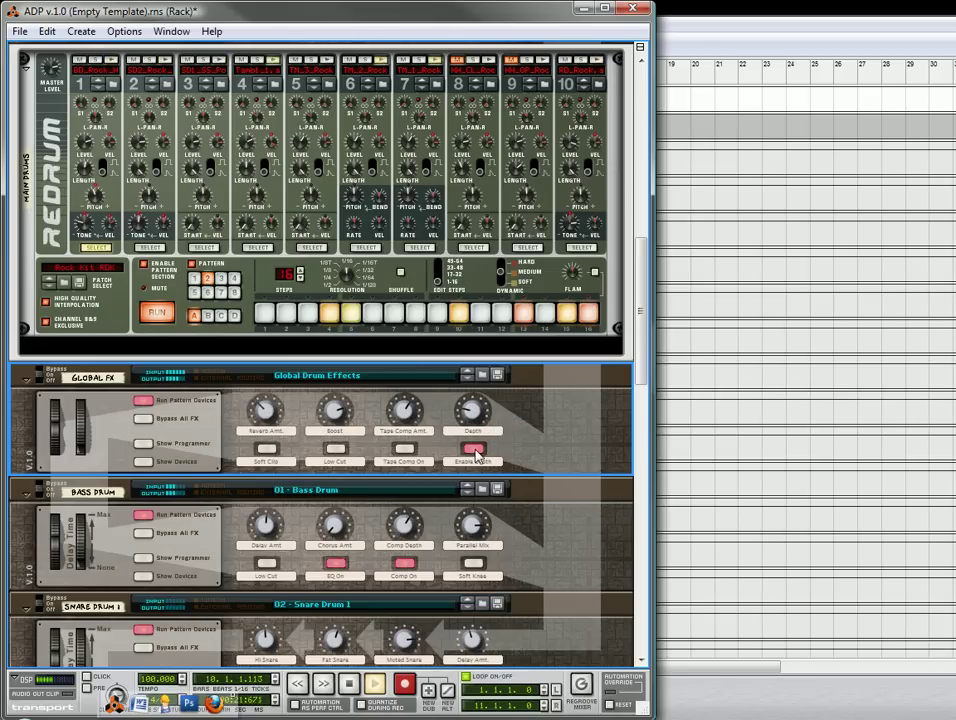
Select the 01 Bass Drum unit and raise its Parallel Mix to 103
scroll(380, 460, down, 3)
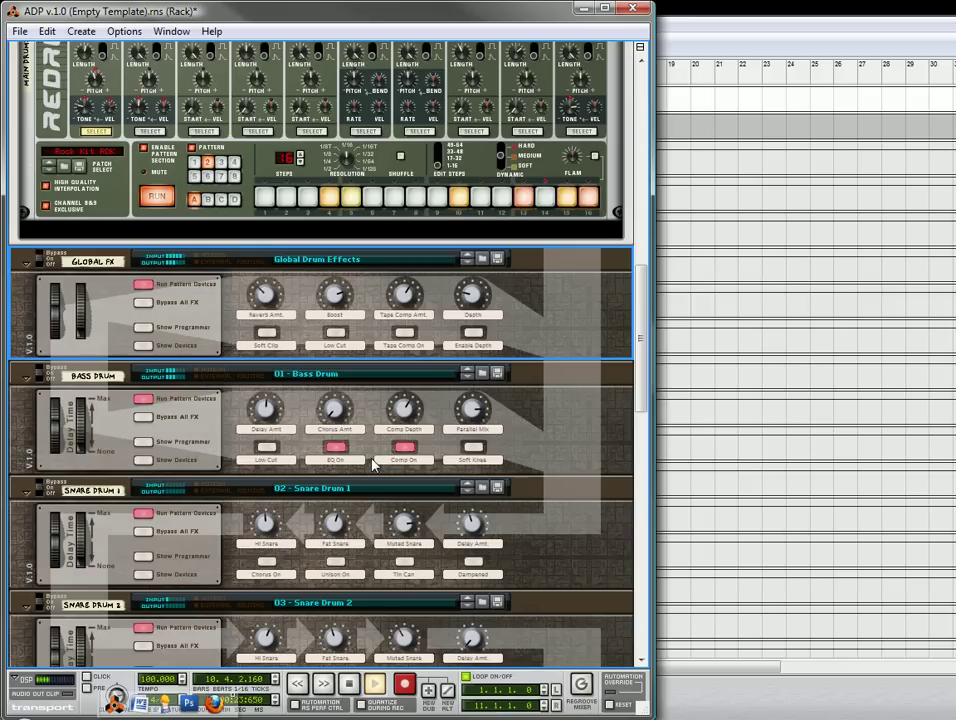
scroll(186, 318, up, 1)
scroll(186, 318, up, 7)
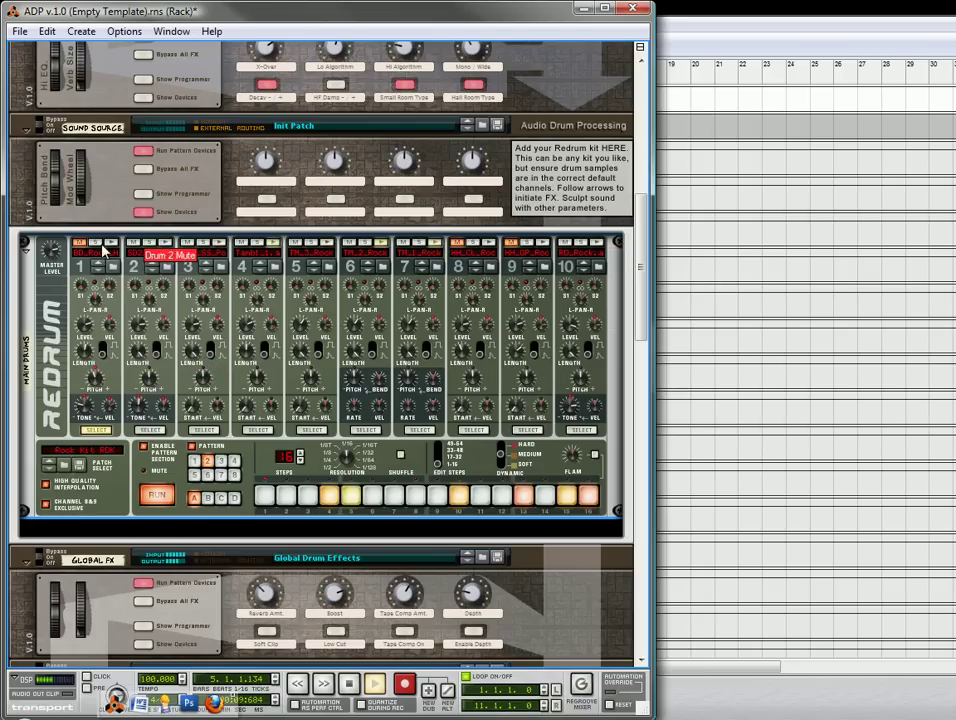
scroll(425, 378, down, 3)
scroll(425, 378, down, 6)
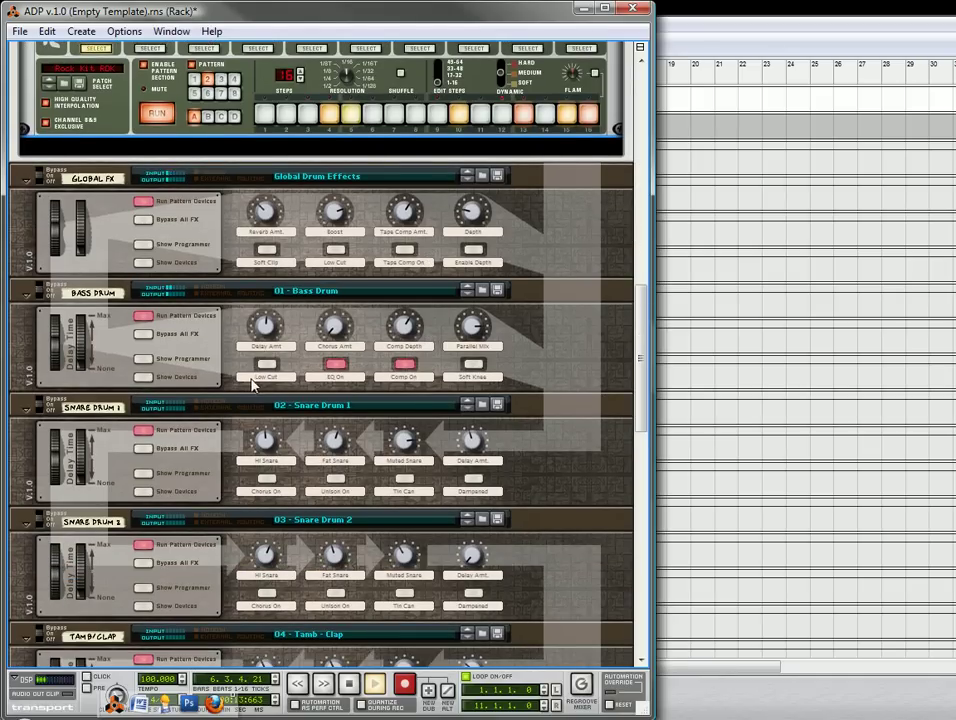
click(479, 338)
drag(490, 380, 490, 332)
Push Bass Drum Delay Time to 99 and back down, then raise Chorus Amt to 95
click(269, 328)
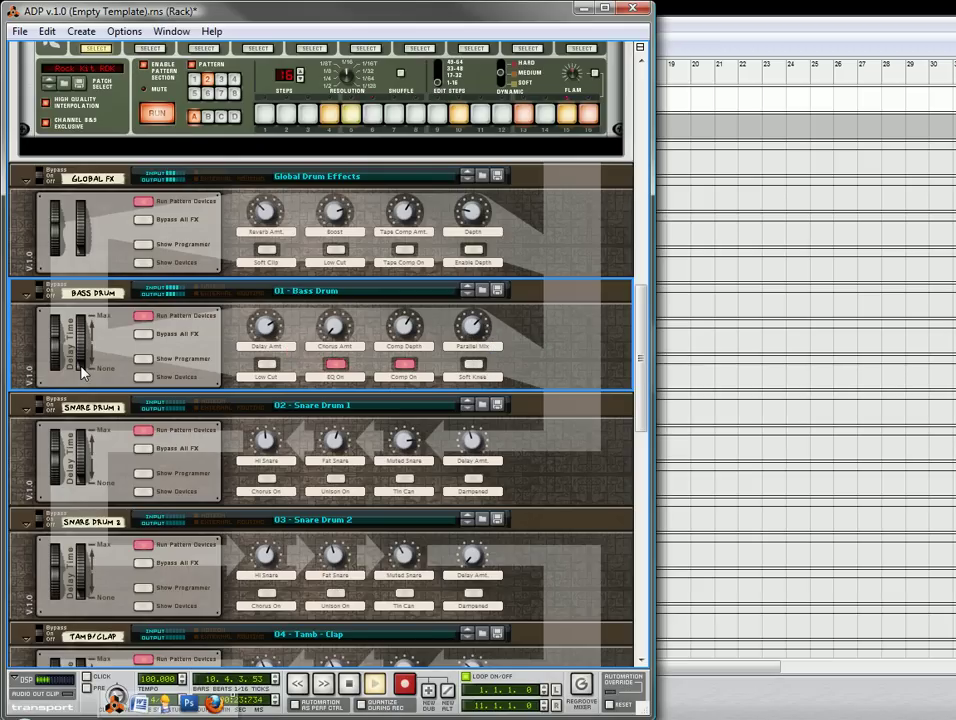
mouse_move(83, 372)
drag(83, 372, 87, 332)
mouse_move(258, 318)
mouse_move(84, 341)
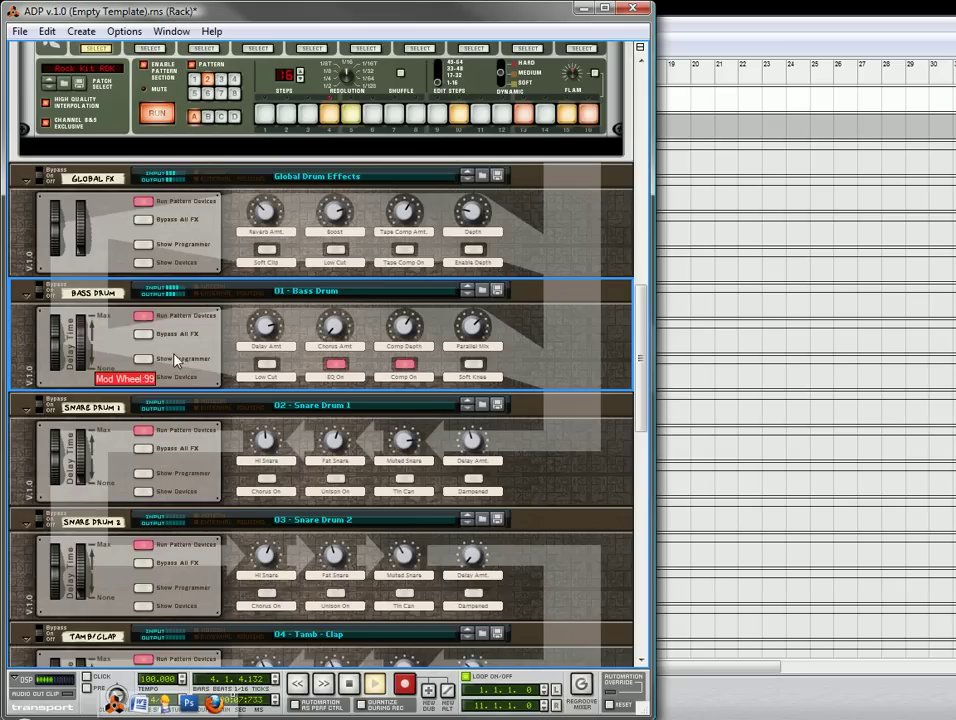
drag(80, 340, 88, 375)
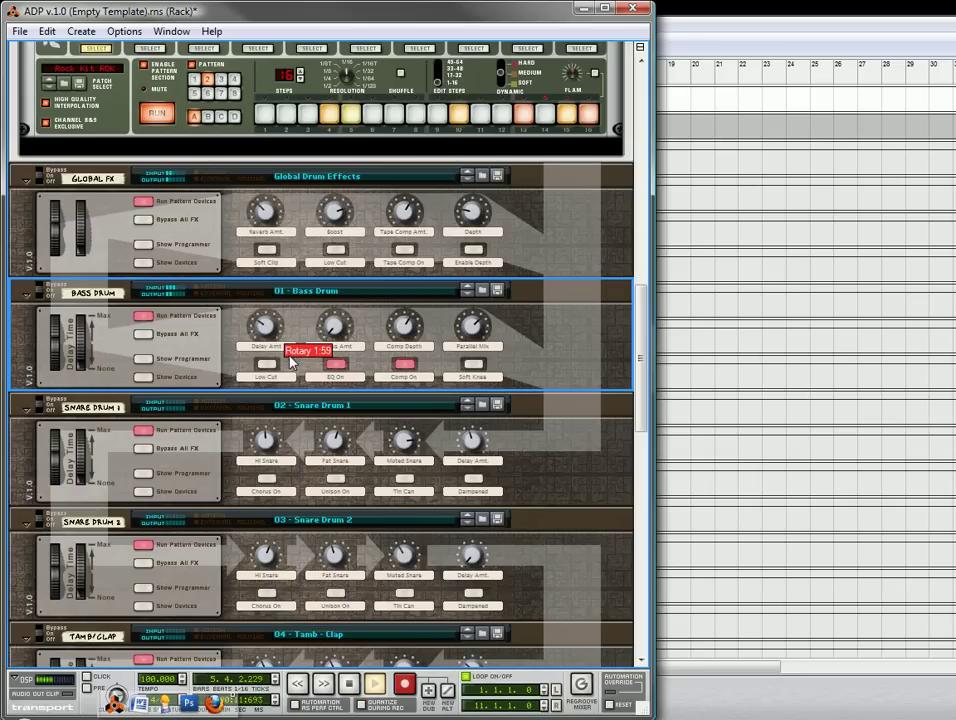
mouse_move(336, 318)
drag(338, 313, 343, 302)
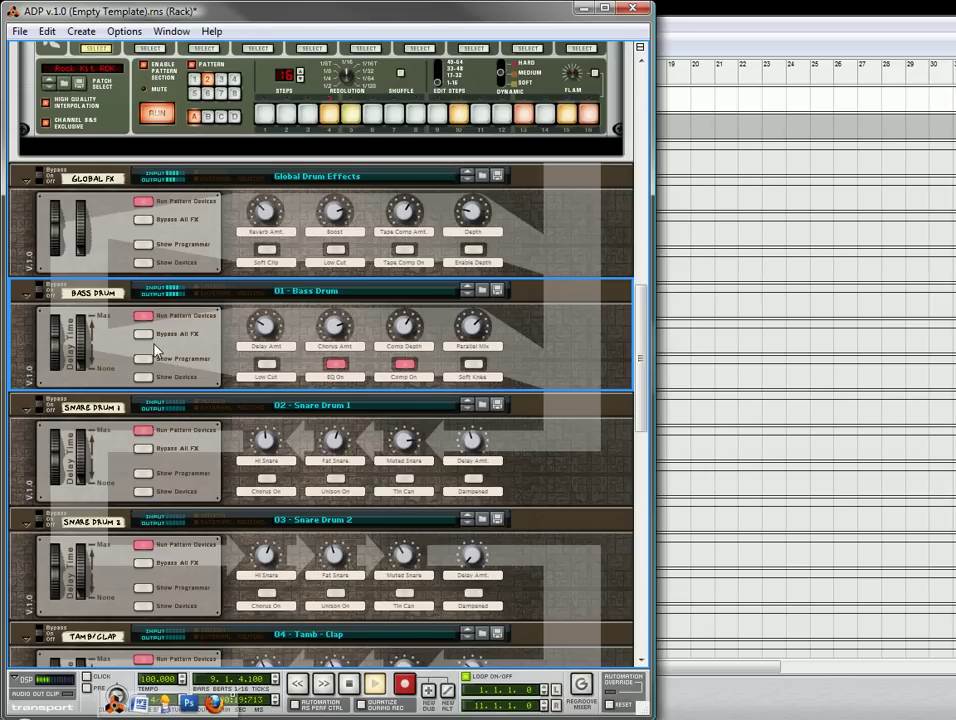
Scroll down to the 02 Snare Drum 1 unit, select it and raise Fat Snare to 79
scroll(104, 220, up, 6)
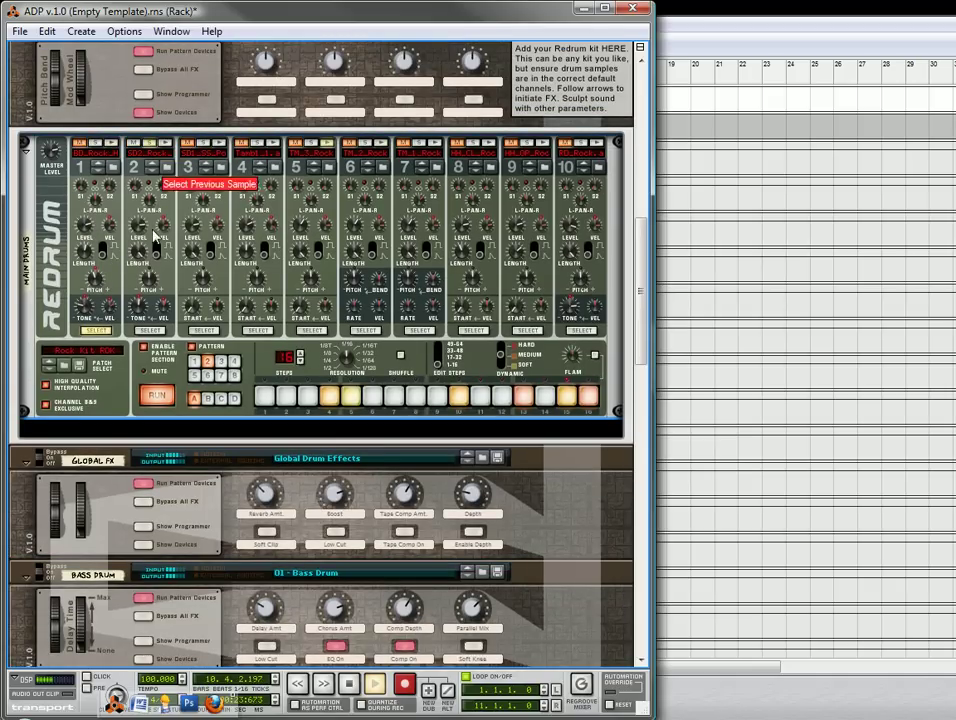
scroll(200, 254, down, 2)
scroll(217, 256, down, 3)
scroll(217, 254, down, 3)
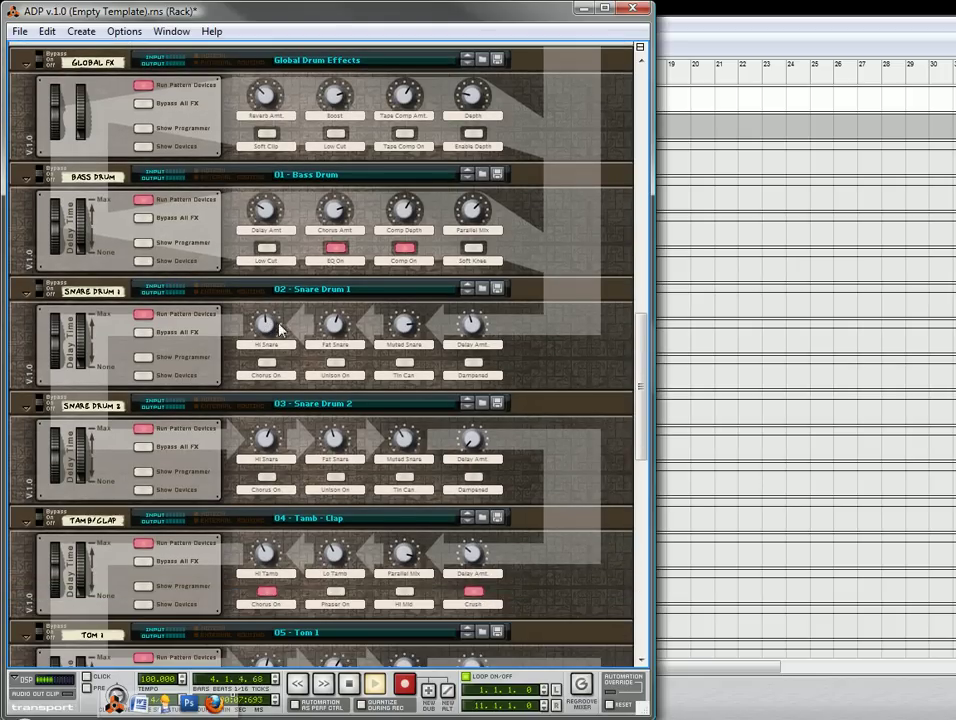
click(333, 322)
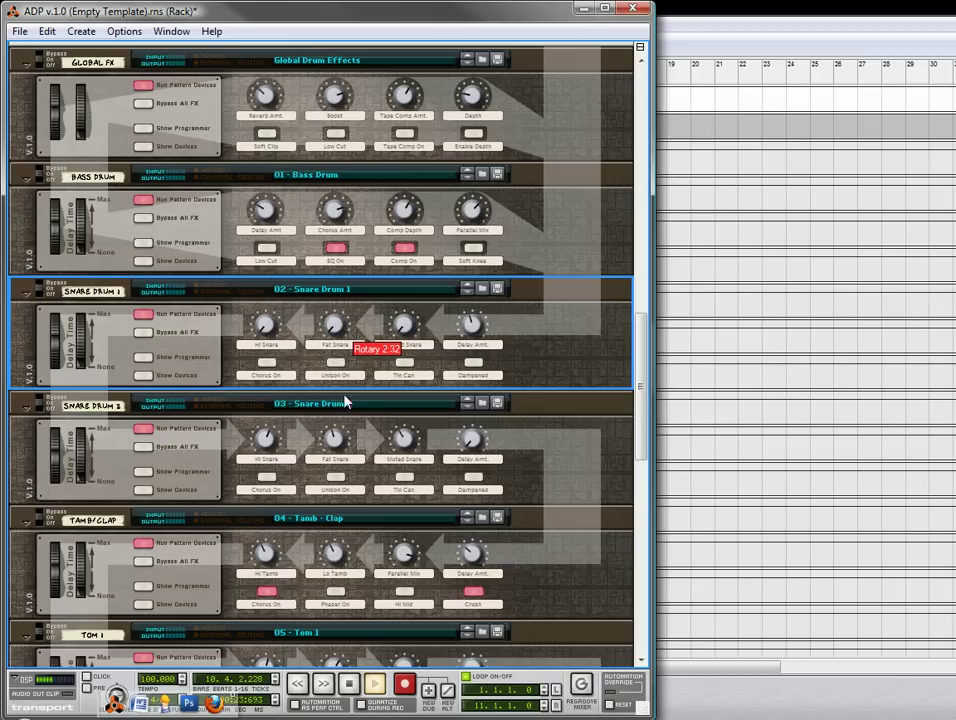
click(400, 248)
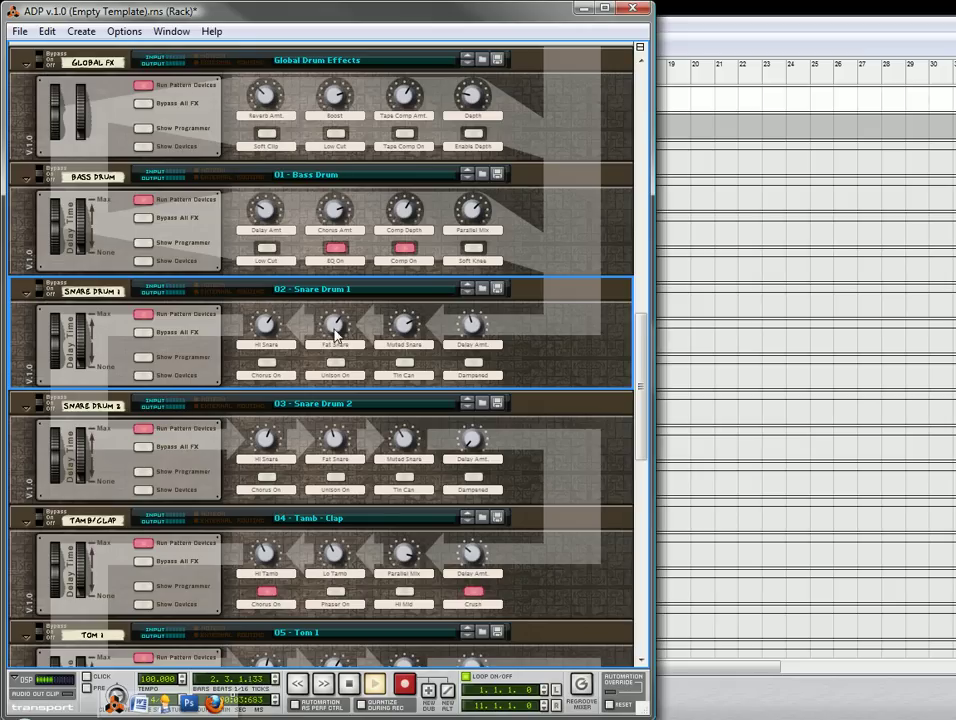
Raise Snare Drum 1's Delay Time, try Unison, Tin Can and Chorus but leave them off, then stop playback
mouse_move(341, 331)
drag(87, 360, 78, 328)
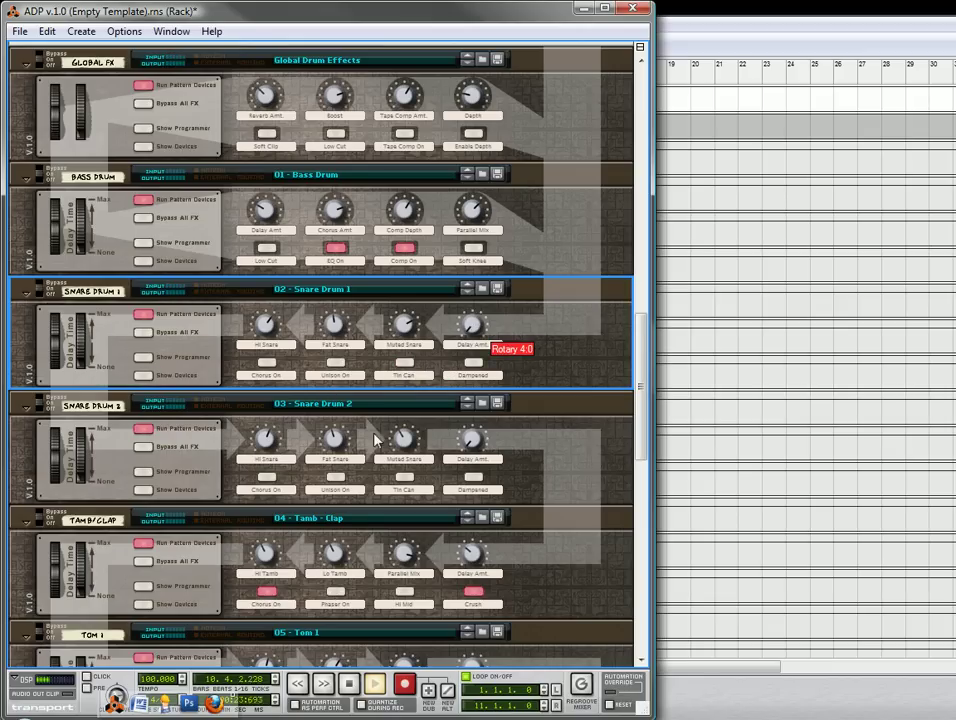
click(335, 363)
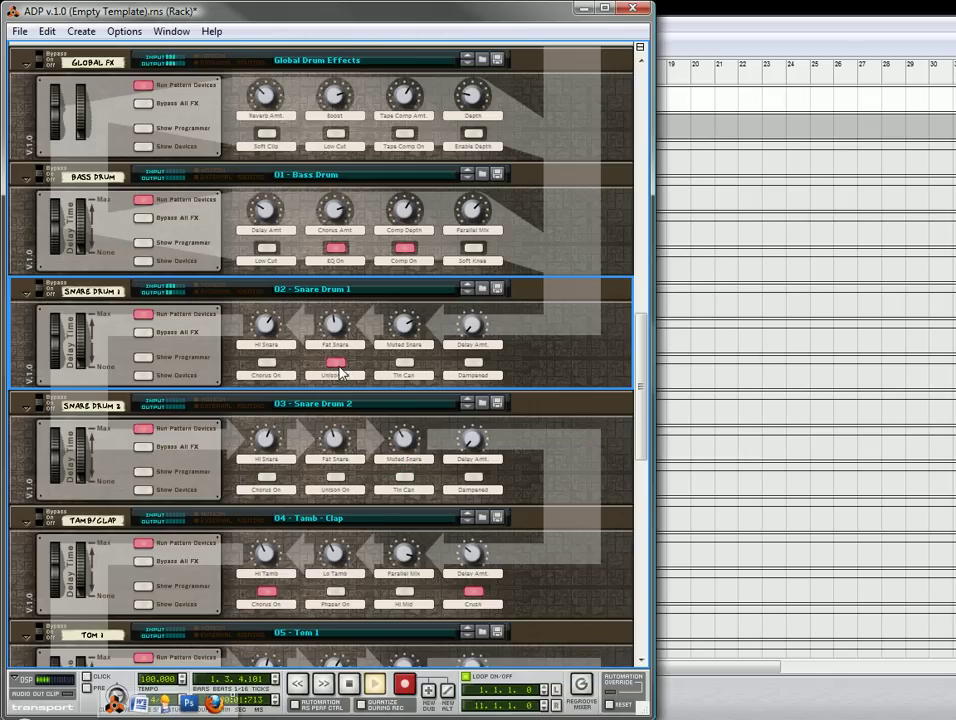
click(405, 366)
click(342, 364)
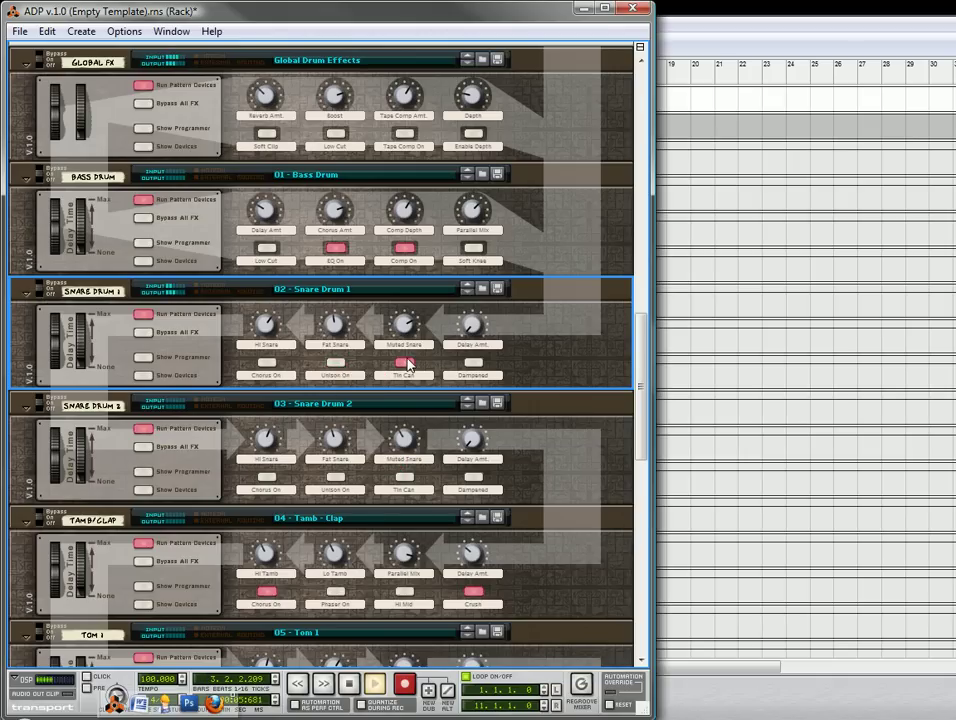
click(405, 364)
click(267, 364)
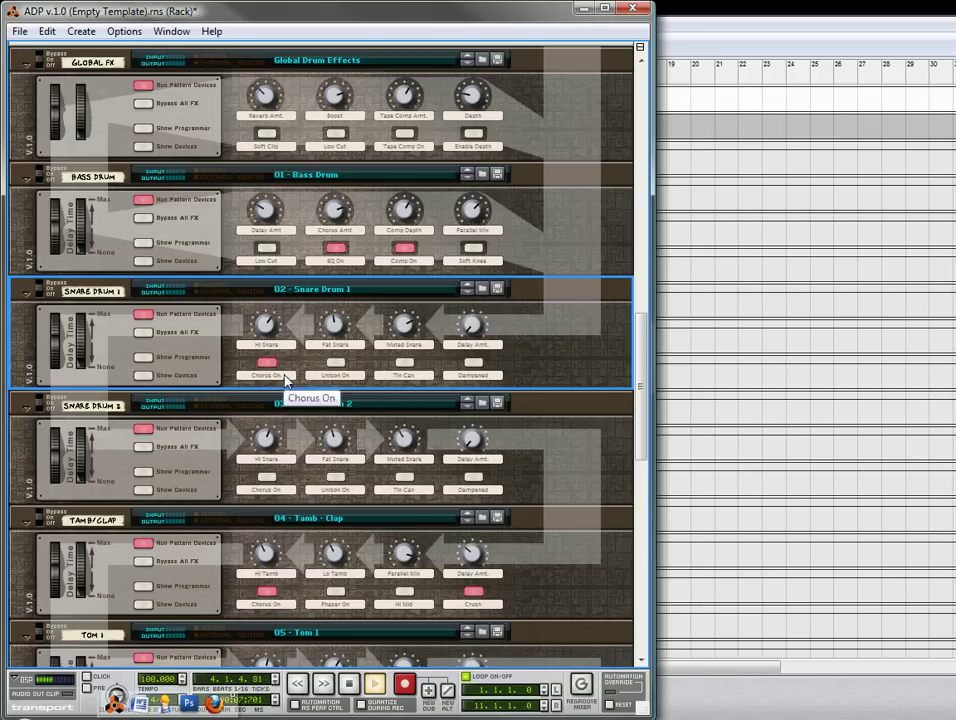
click(267, 364)
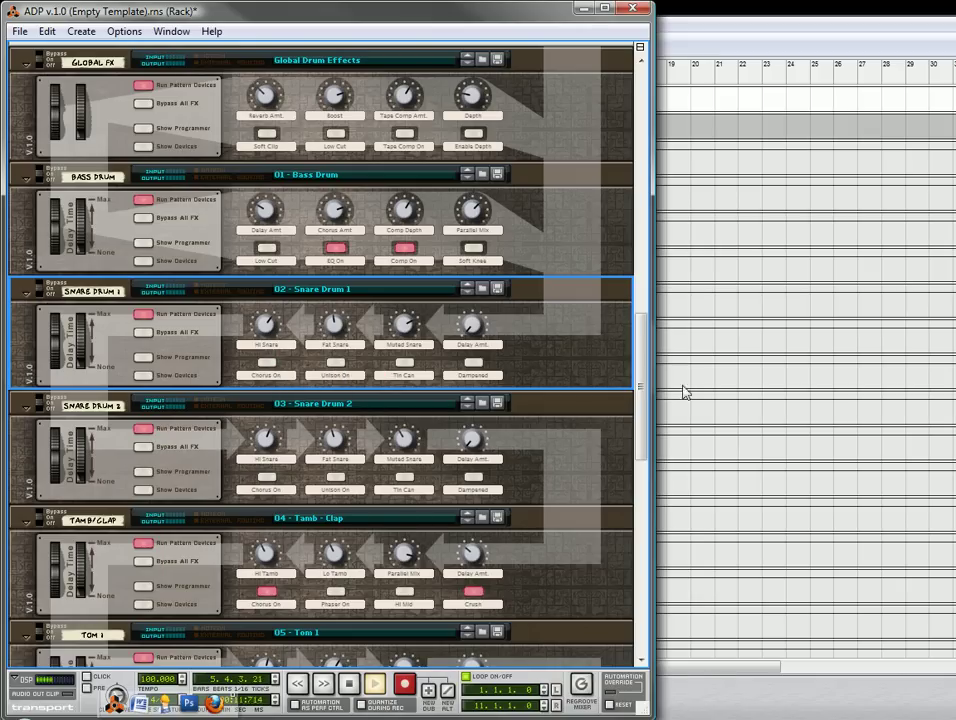
mouse_move(647, 376)
mouse_down()
mouse_move(657, 446)
mouse_move(643, 540)
mouse_move(643, 352)
mouse_up()
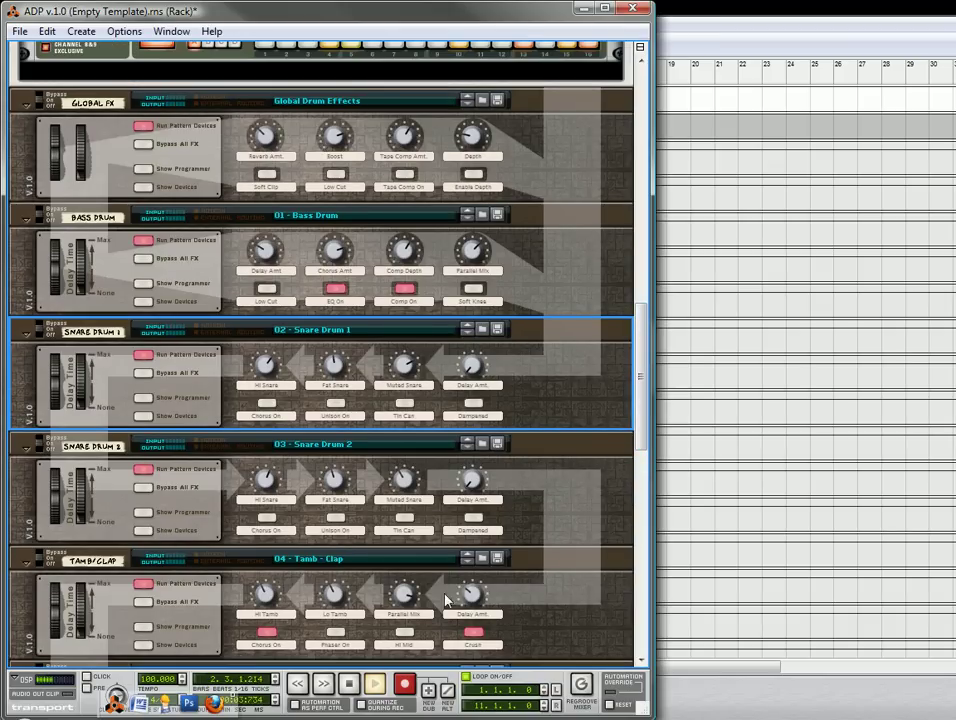
click(349, 684)
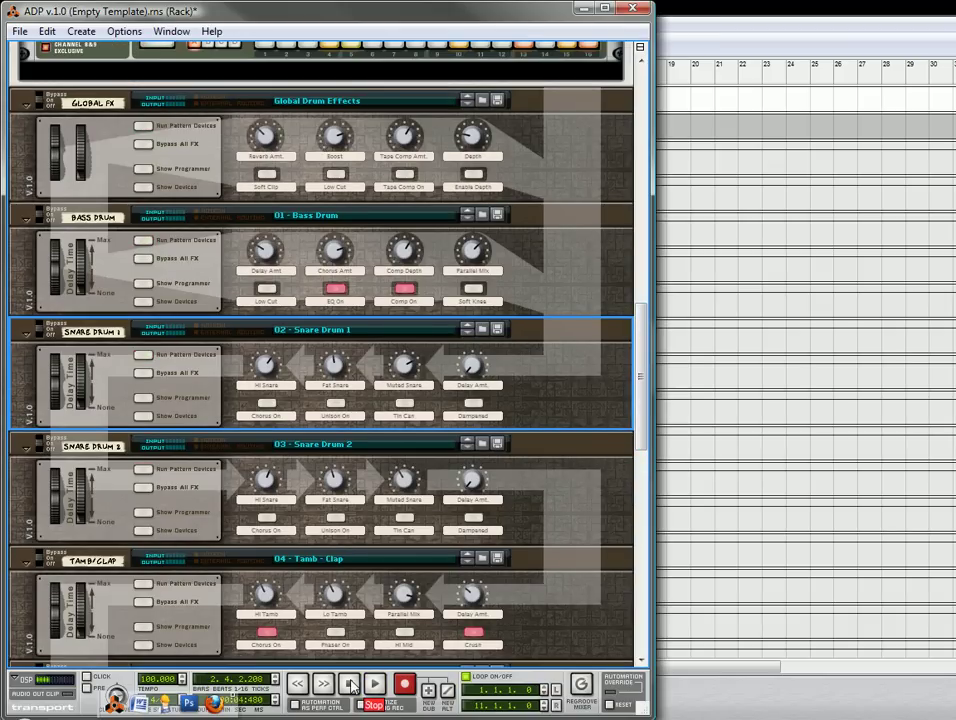
Bring the Sequencer to the front, showing tracks from Drum Submix and Global FX to Rimshot
click(670, 7)
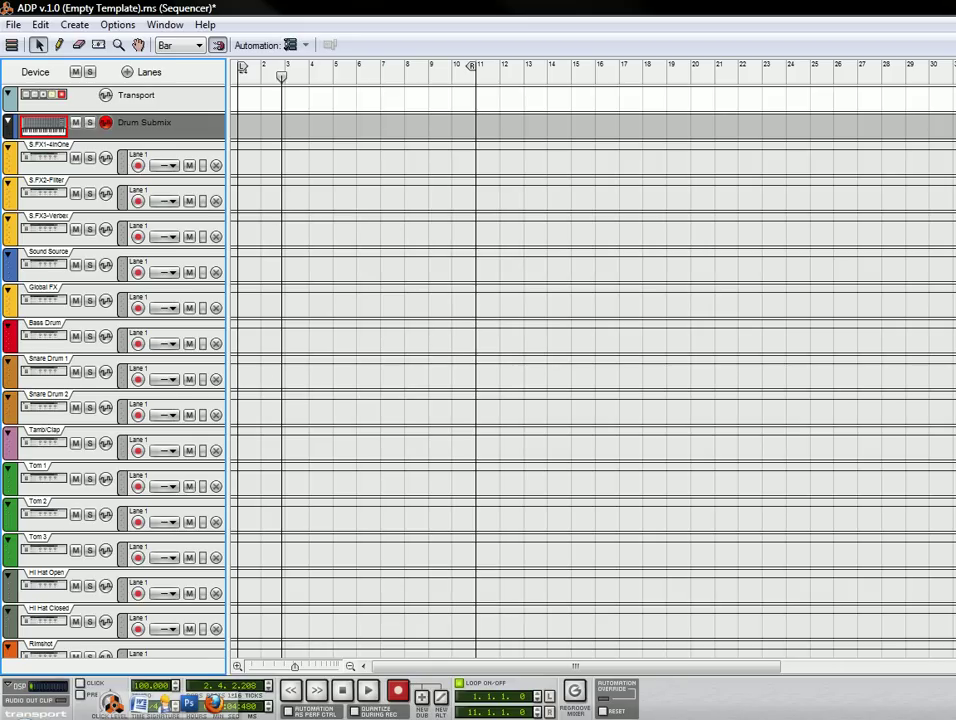
Bring the Rack in front of the sequencer and scroll up to the Redrum with its rock kit
click(410, 705)
scroll(293, 478, up, 5)
scroll(293, 478, up, 5)
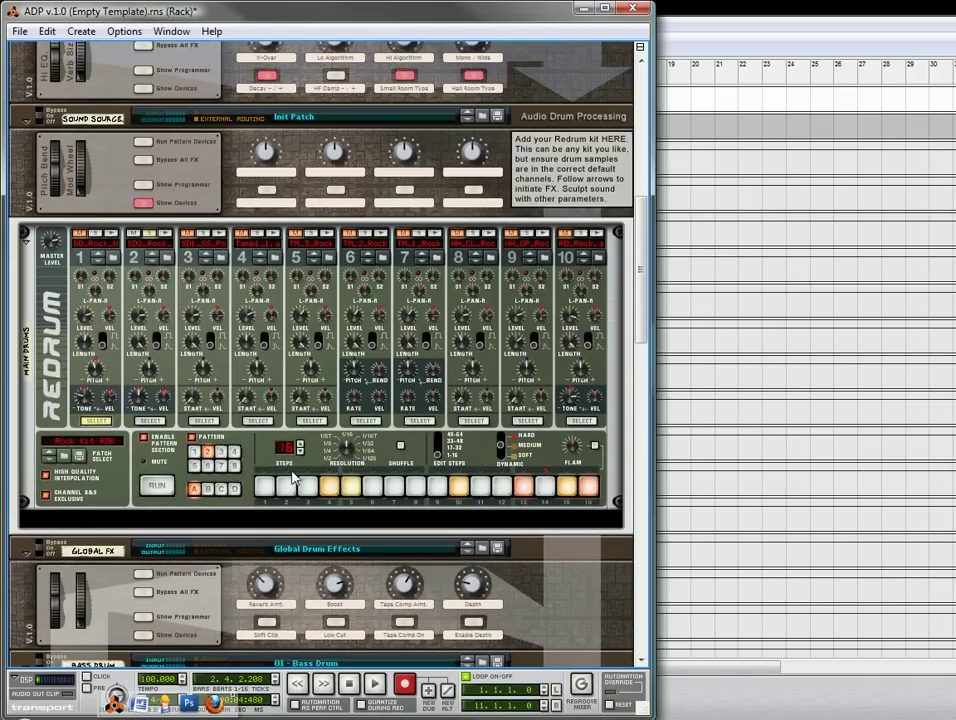